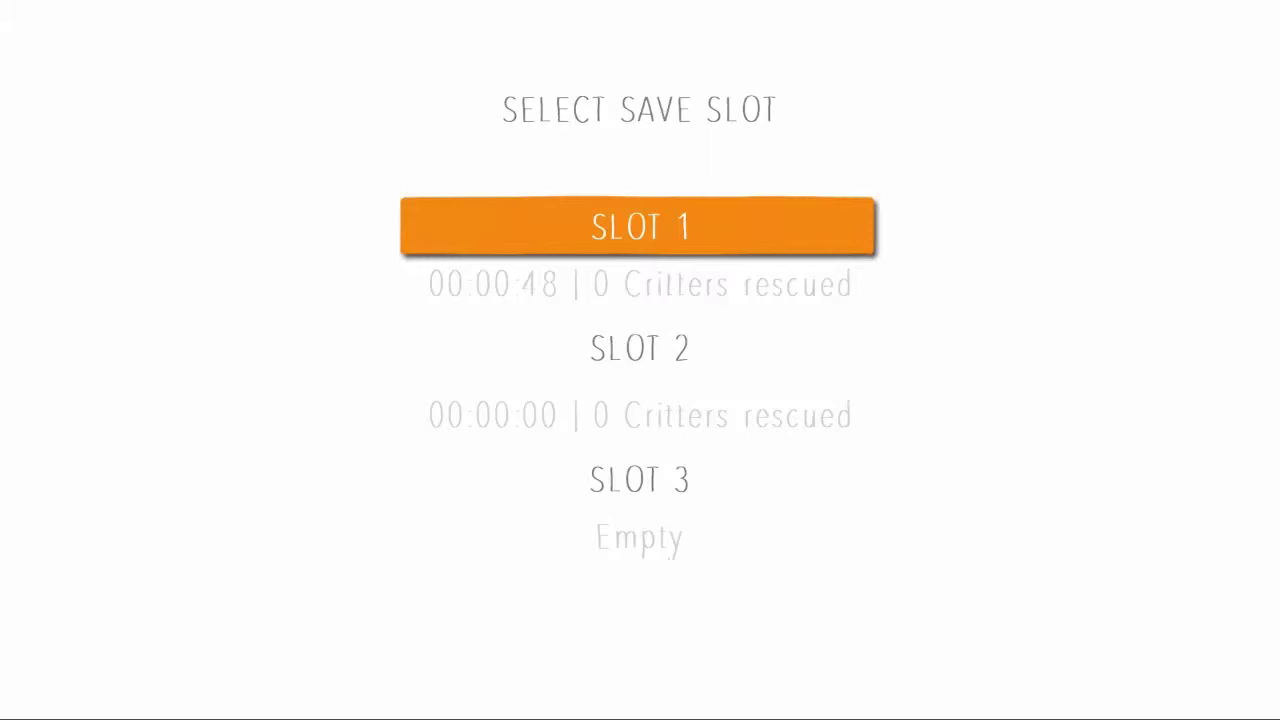
Delete the Slot 2 and Slot 1 saved games, leaving all three slots empty.
key("Down")
key("Down")
key("Up")
key("Up")
key("Down")
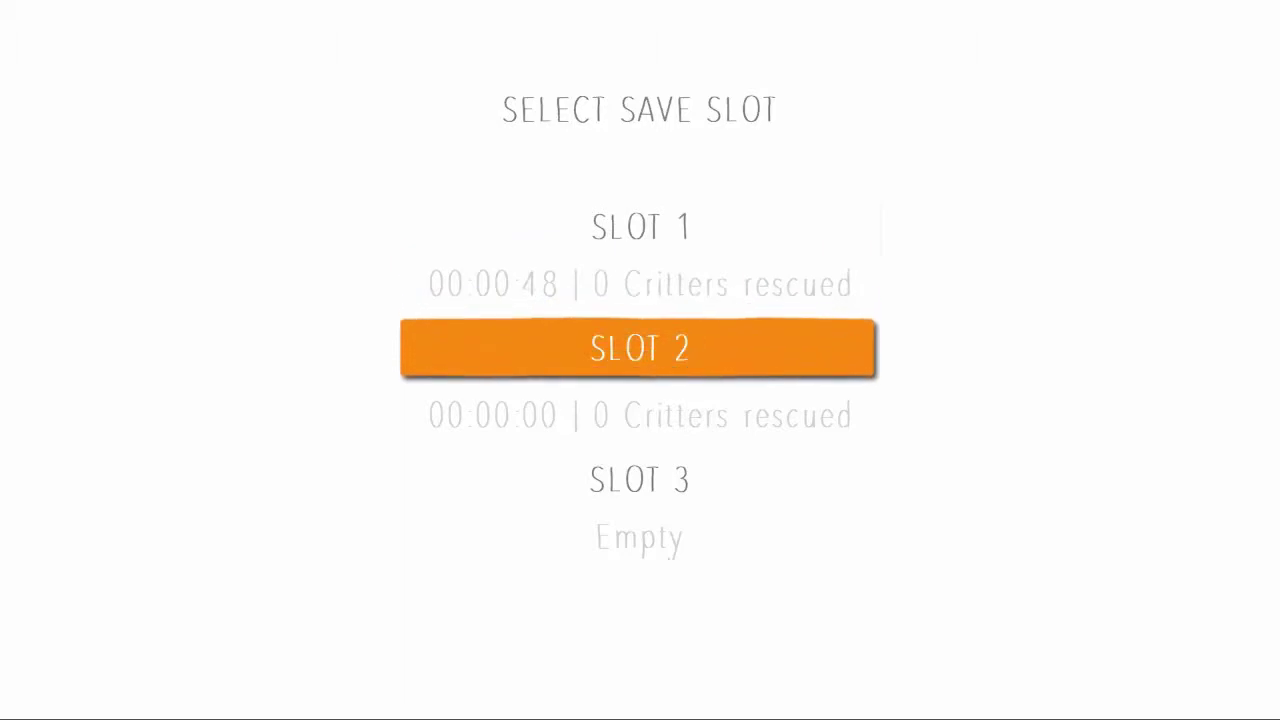
key("Return")
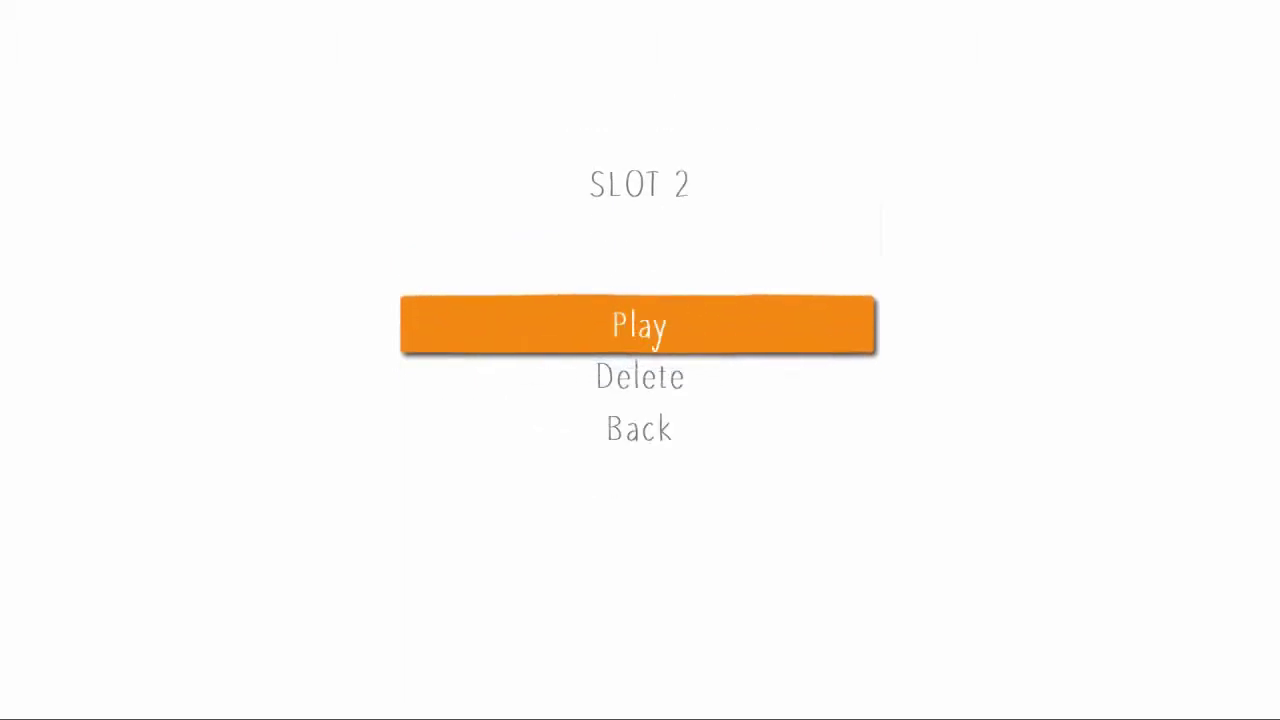
key("Down")
key("Return")
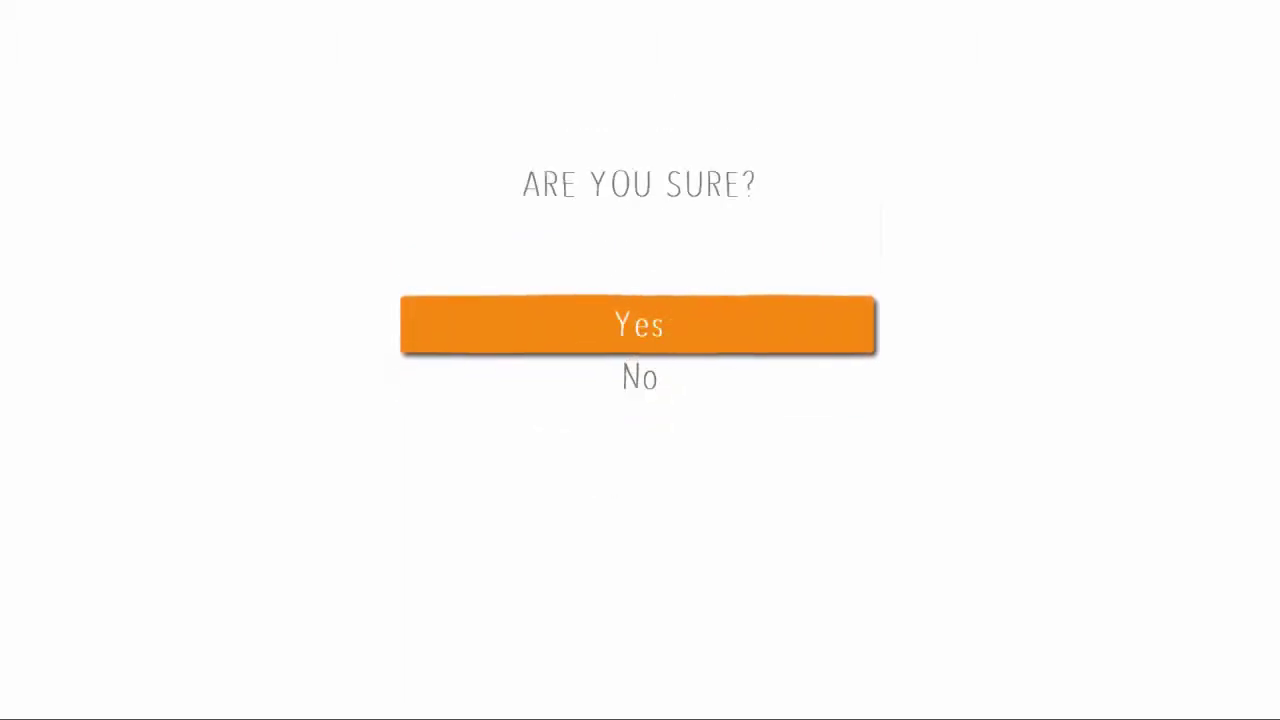
key("Return")
key("Return")
key("Down")
key("Return")
key("Return")
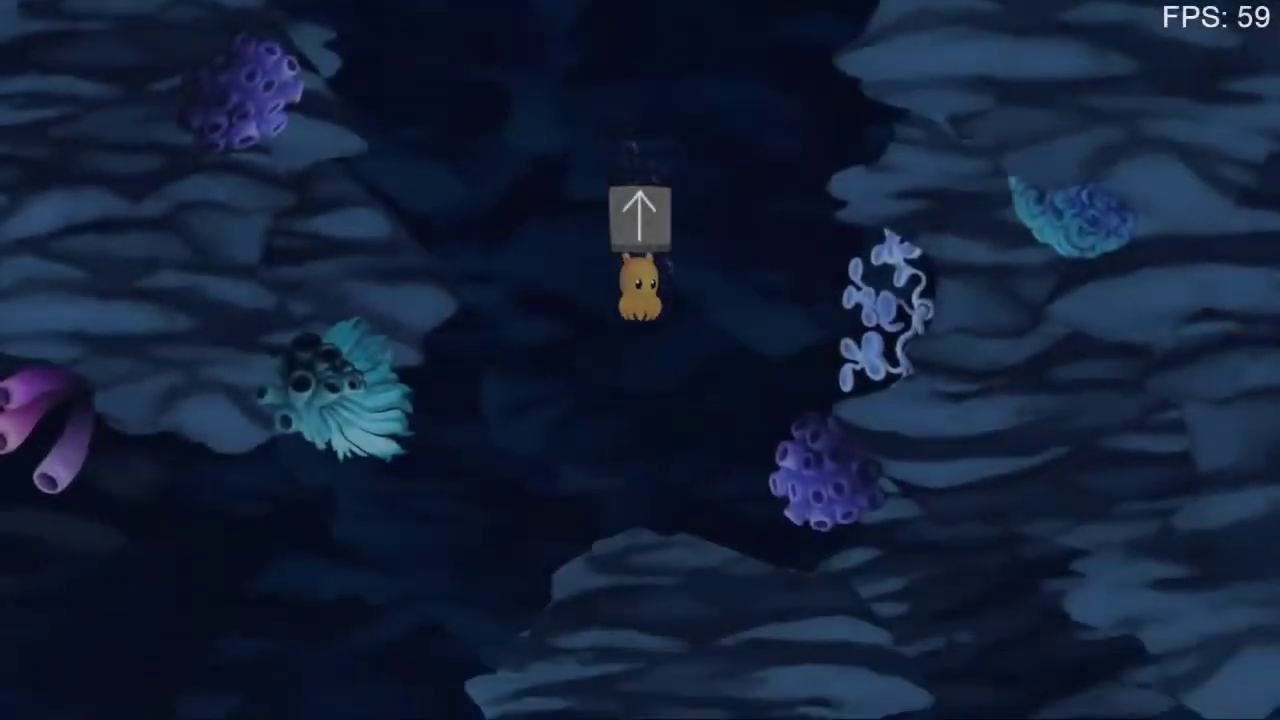
key("Up")
Swim the octopus upward through the rotating underwater cave.
key("Up")
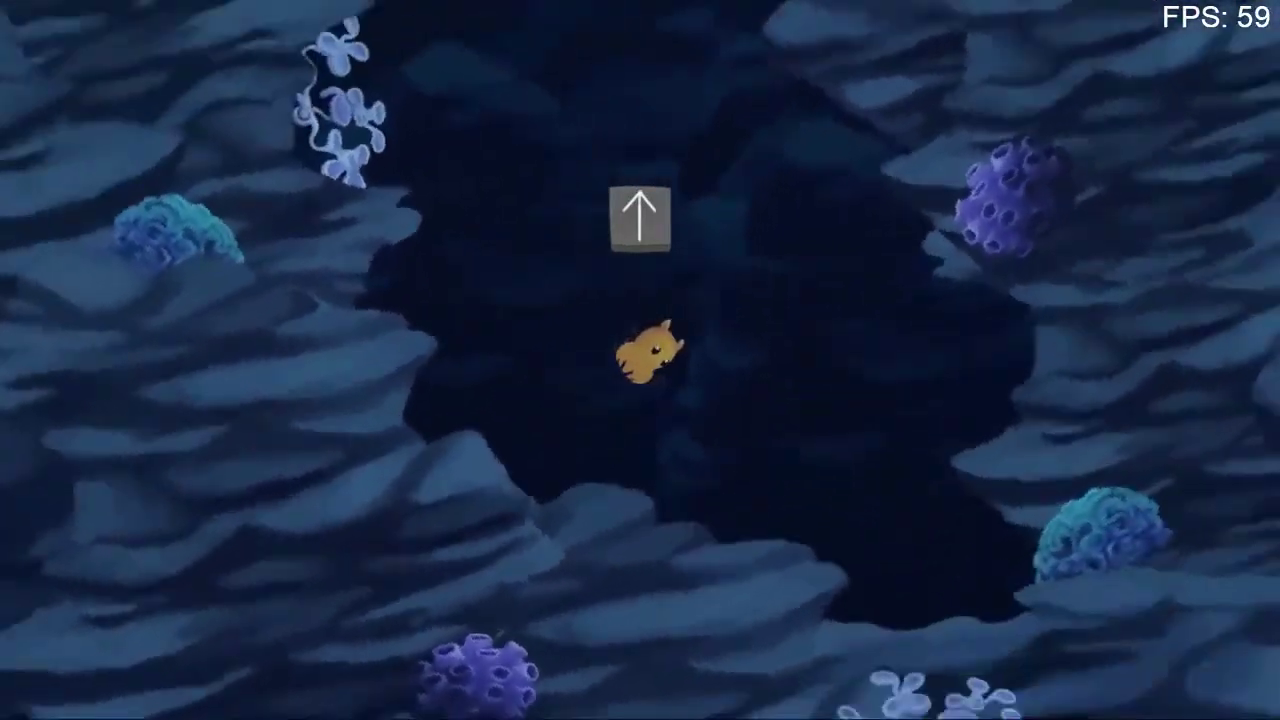
key("Up")
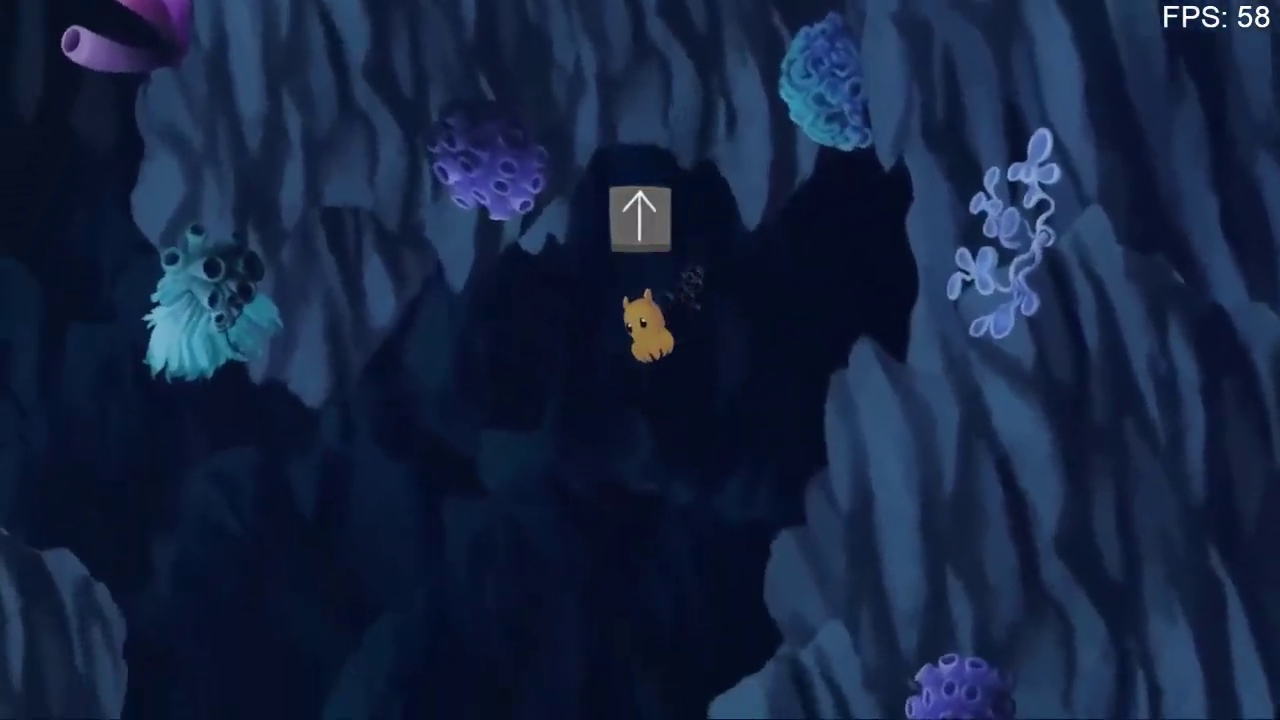
key("Up")
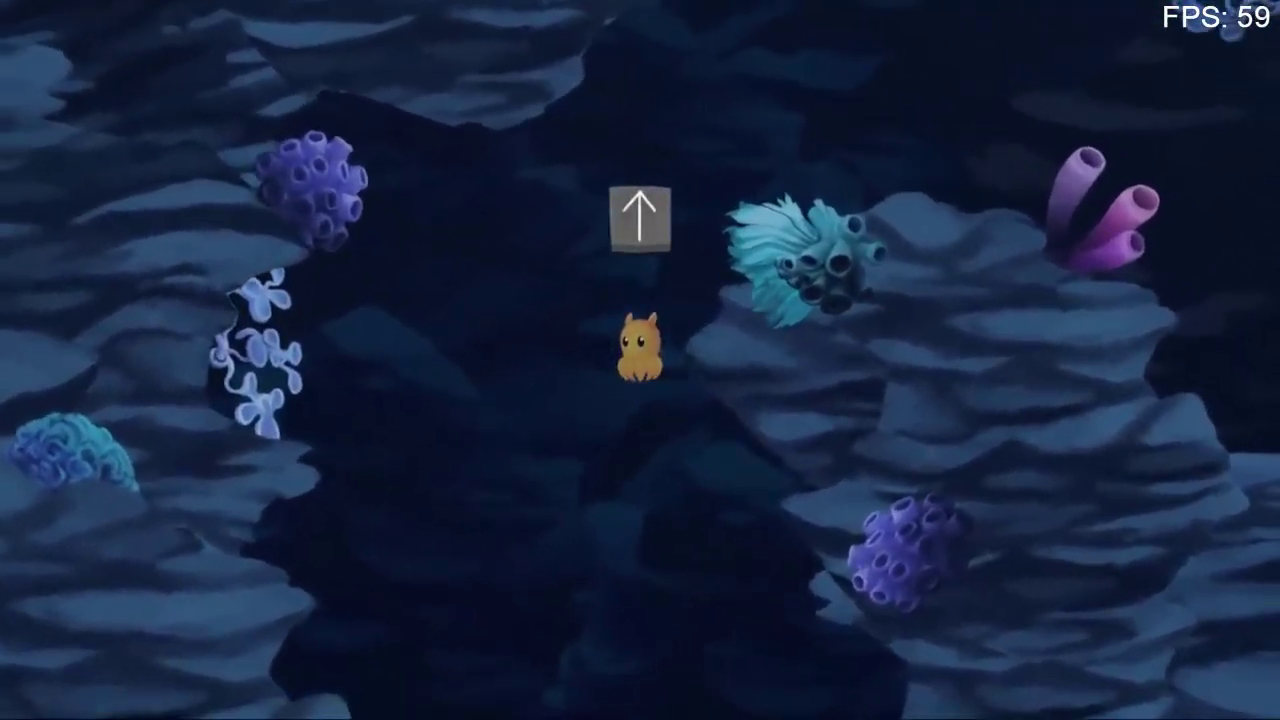
Pause the game and bring up the Options menu.
key("Escape")
key("Down")
key("Down")
key("Down")
key("Return")
Set Show FPS meter to No in the Game settings.
key("Down")
key("Up")
key("Return")
key("Down")
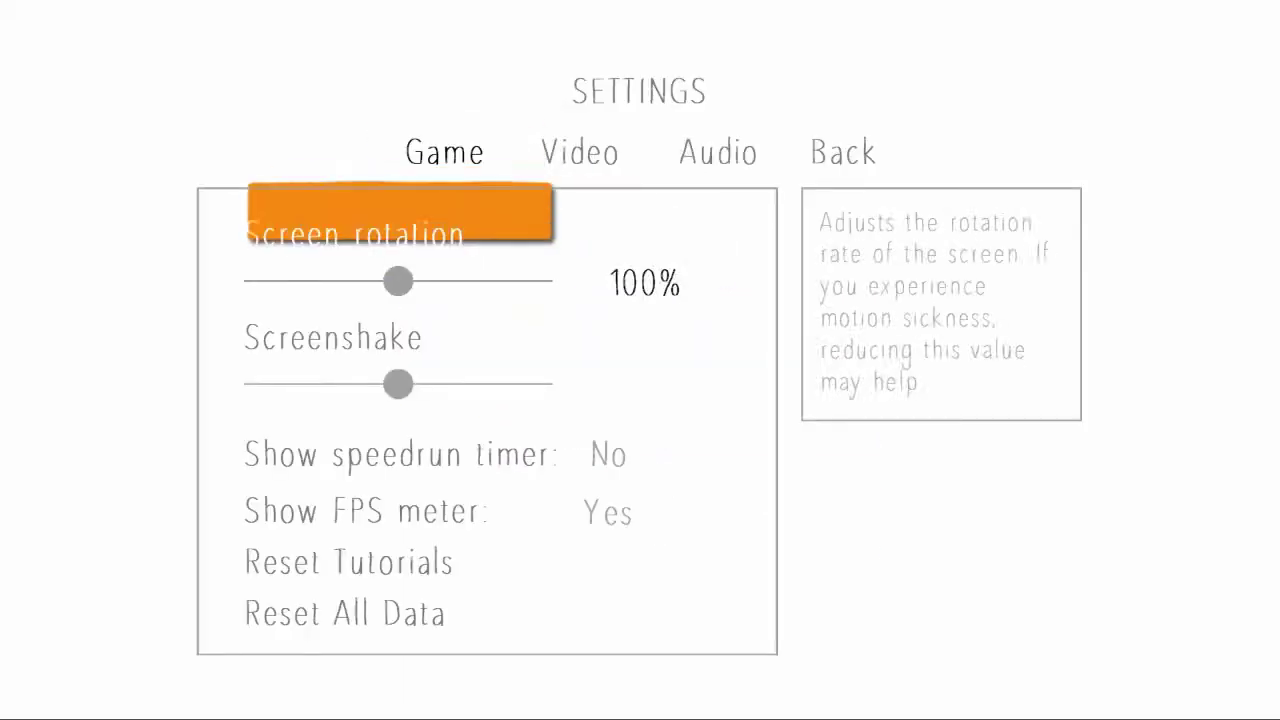
key("Down")
key("Down")
key("Down")
key("Left")
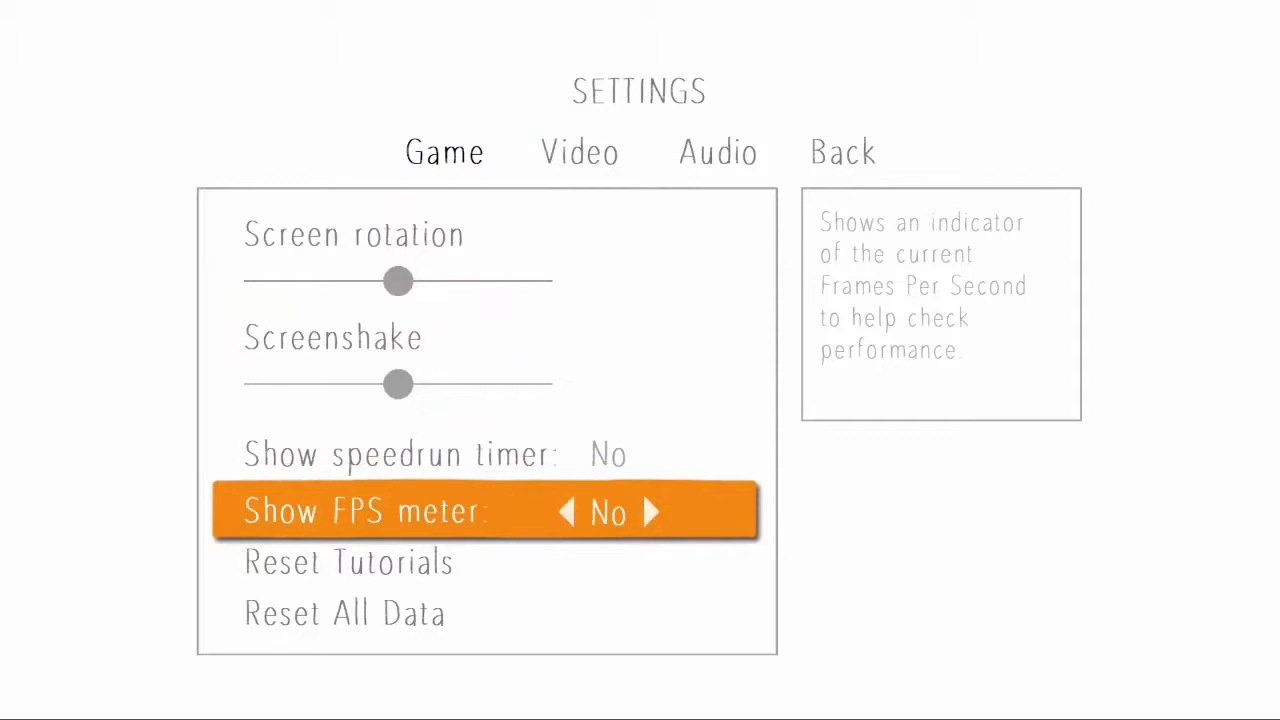
Back out of settings, resume the game, and swim the octopus upward.
key("Up")
key("Up")
key("Up")
key("Up")
key("Right")
key("Right")
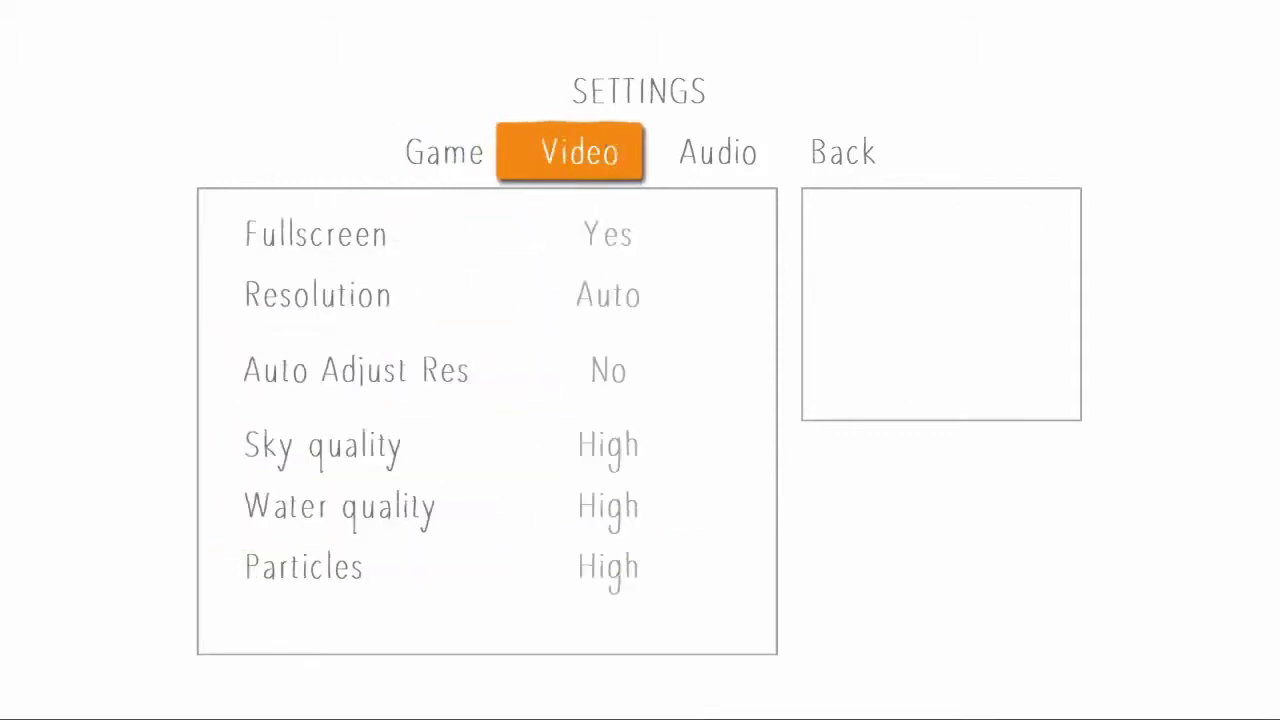
key("Right")
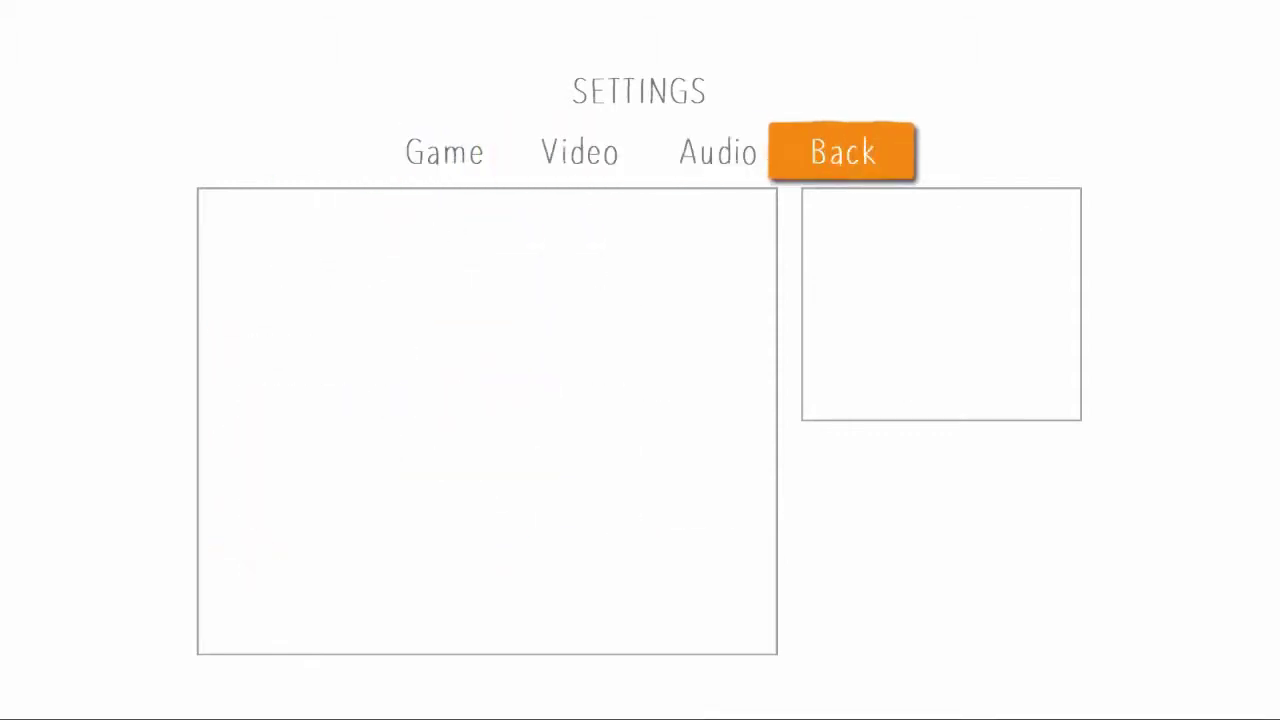
key("Return")
key("Escape")
key("Down")
key("Up")
key("Return")
key("Up")
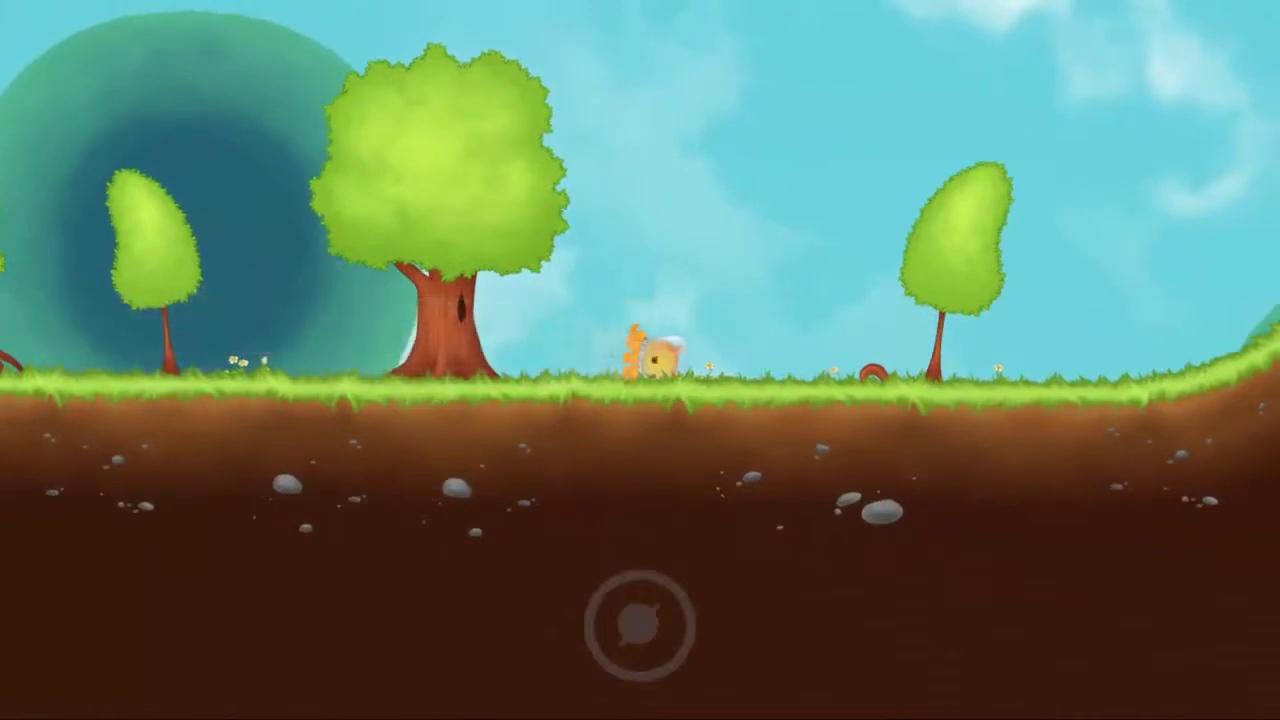
Run the cat over the hill, past the cannon checkpoint, and across the cliff gap.
key("Left")
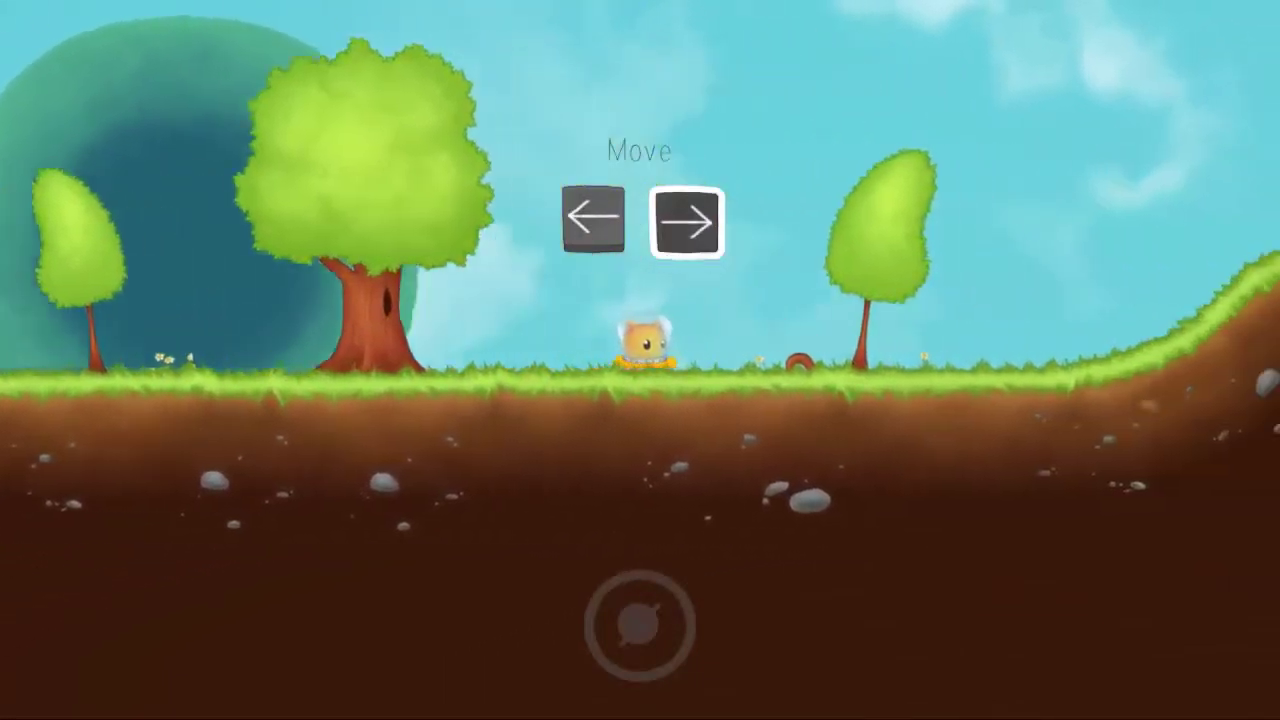
key("Right")
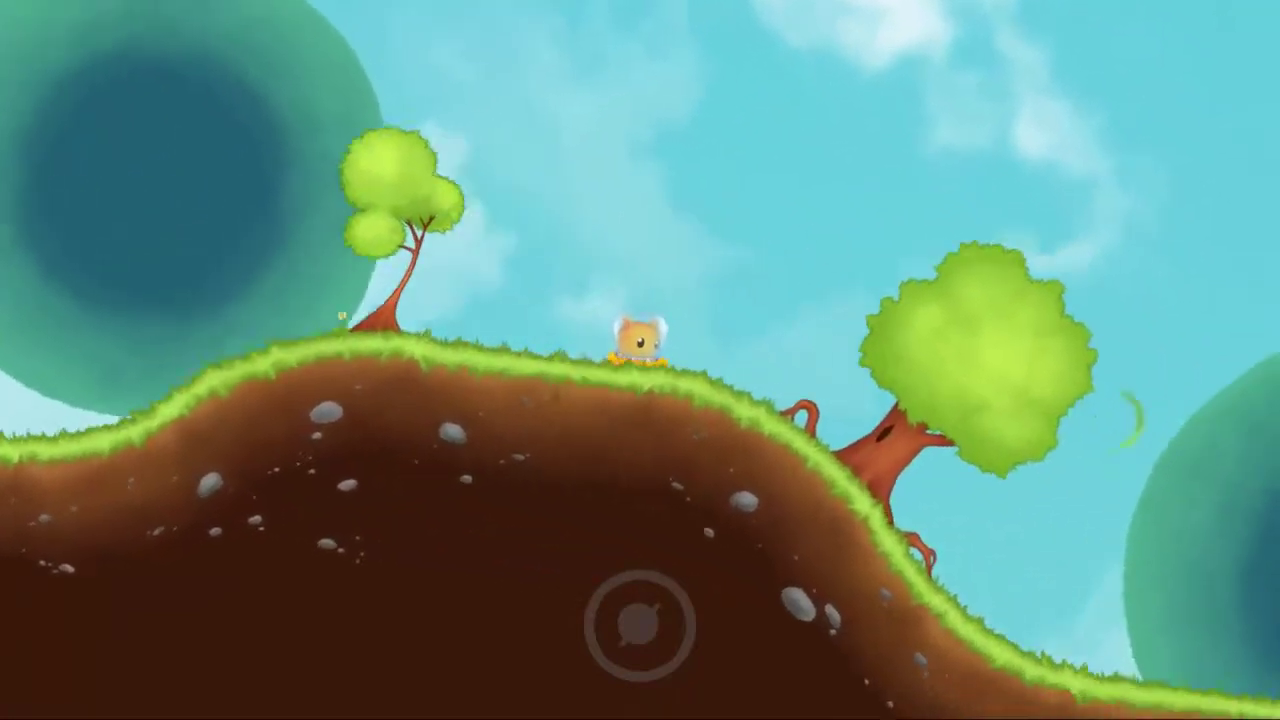
key("Right")
key("Right")
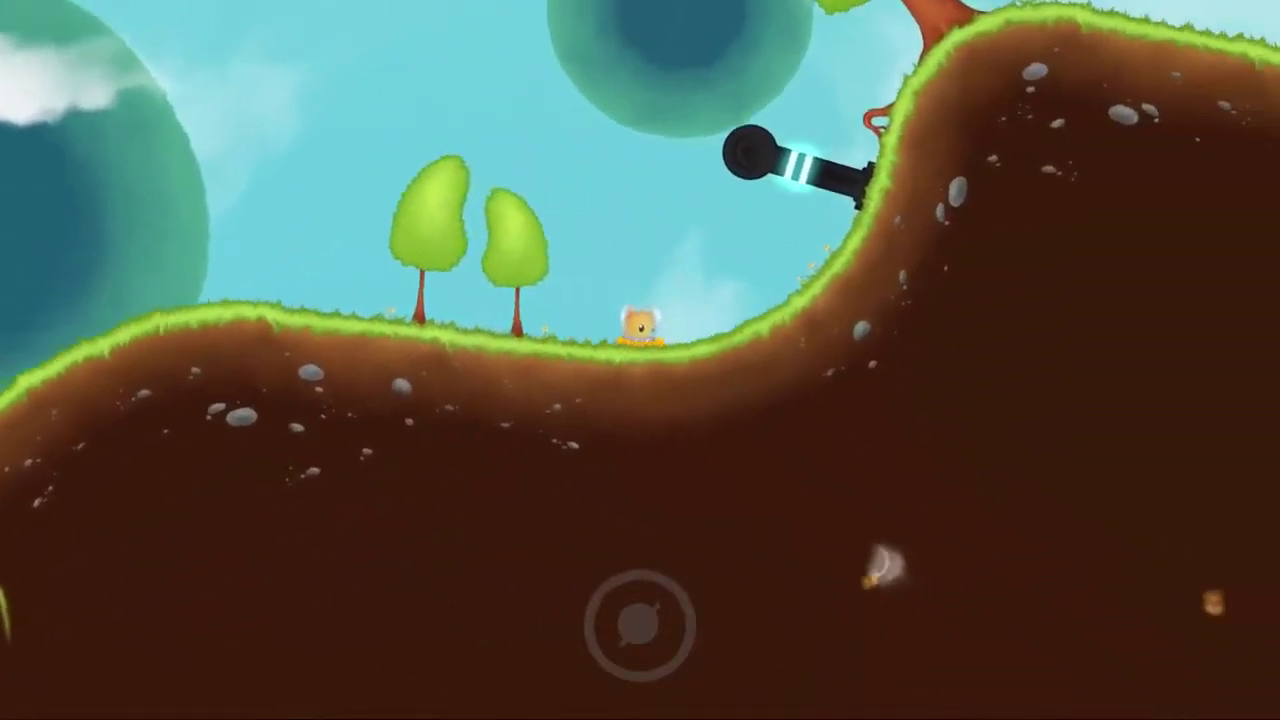
key("Right")
key("Right")
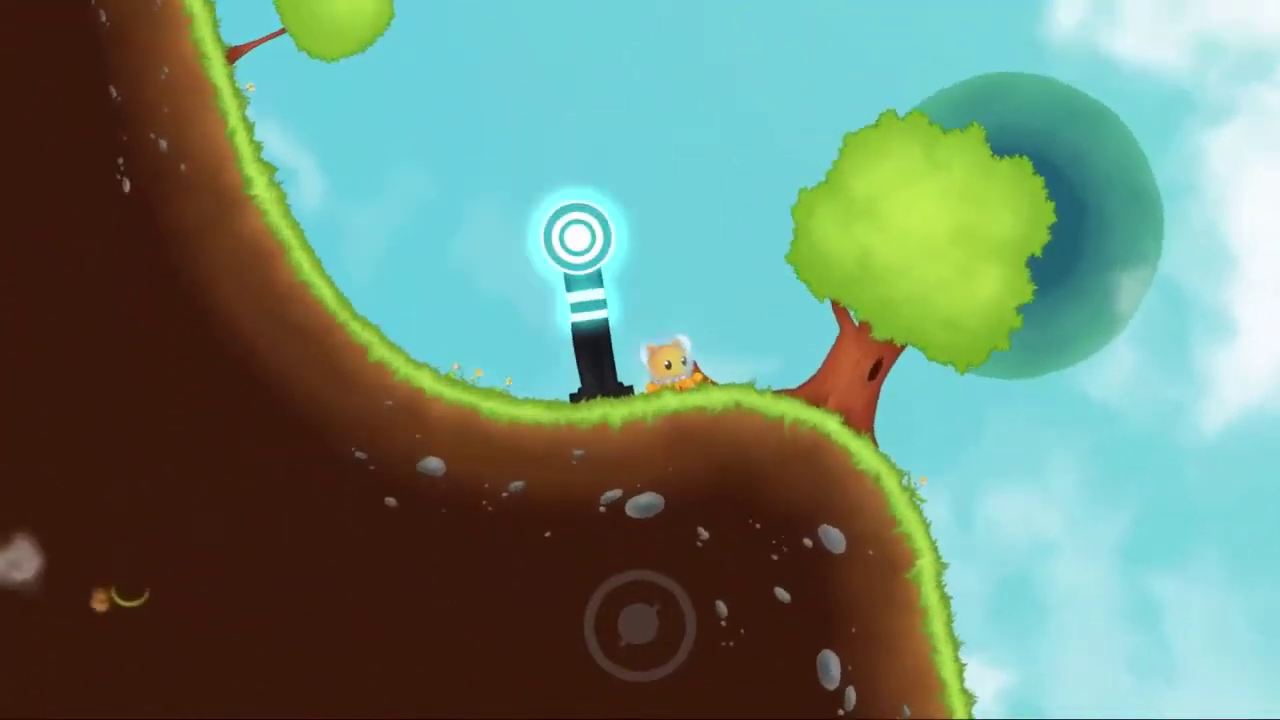
key("Right")
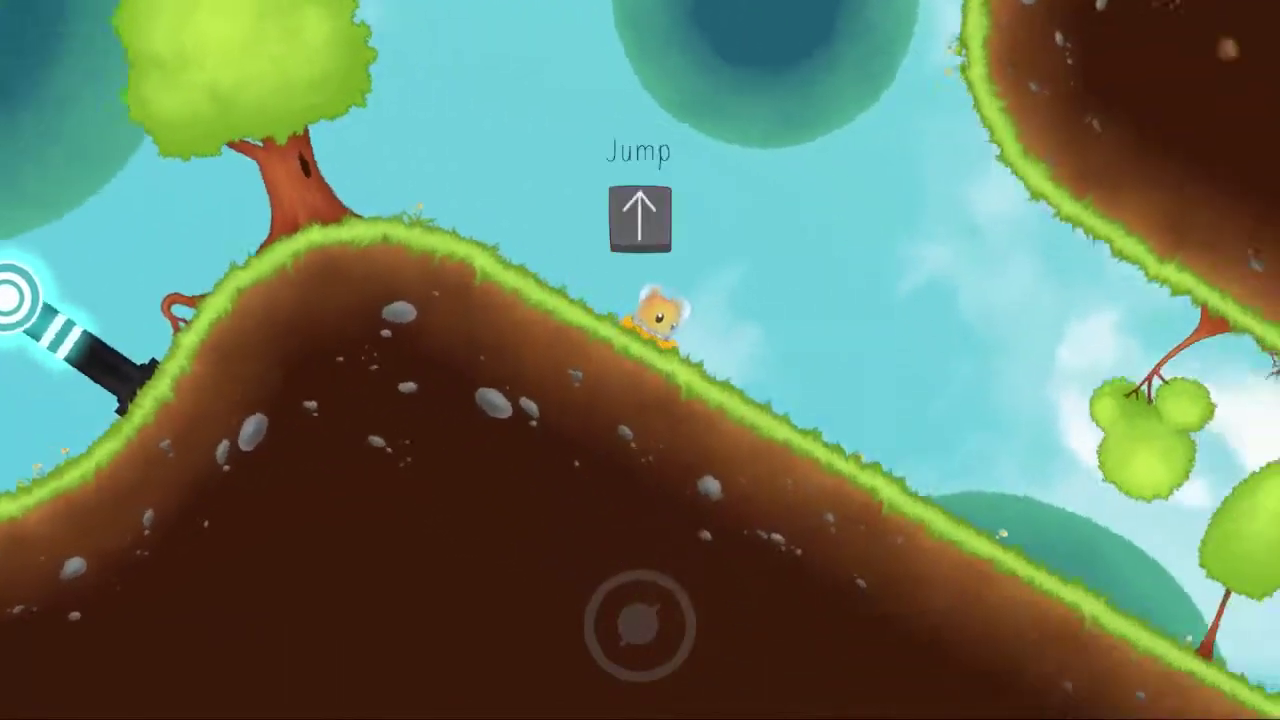
key("Right")
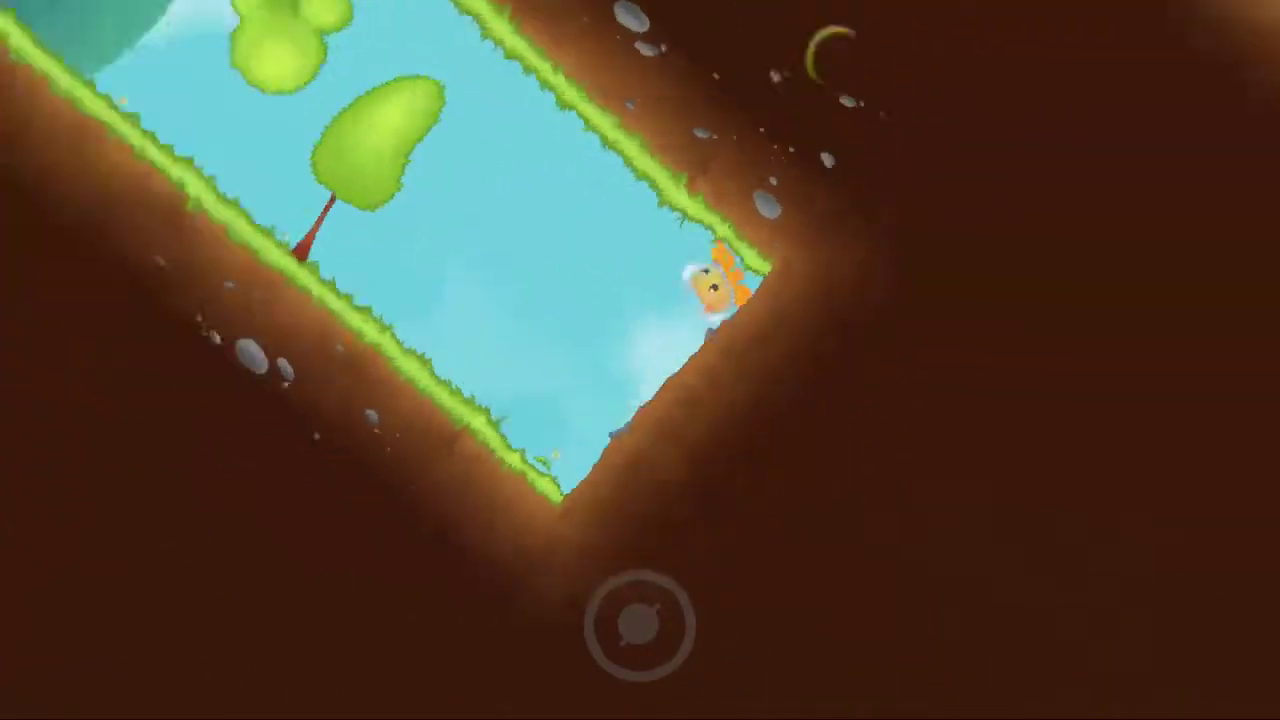
key("Right")
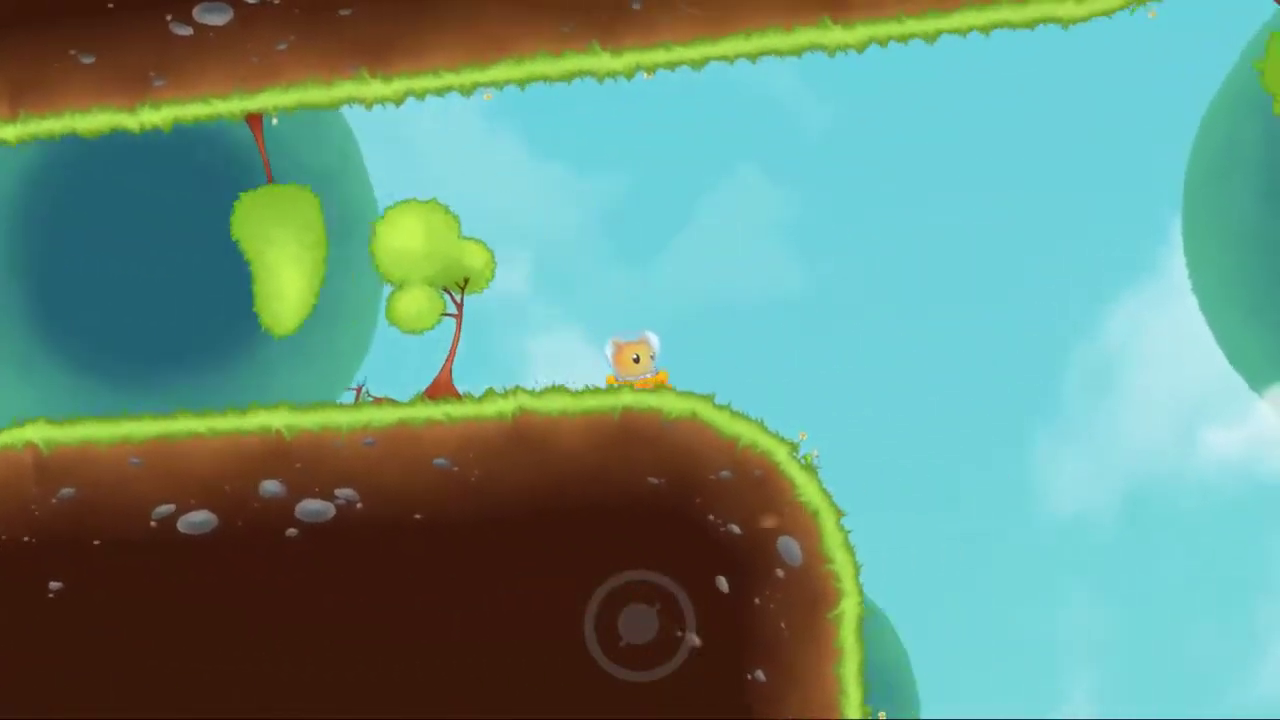
key("Right")
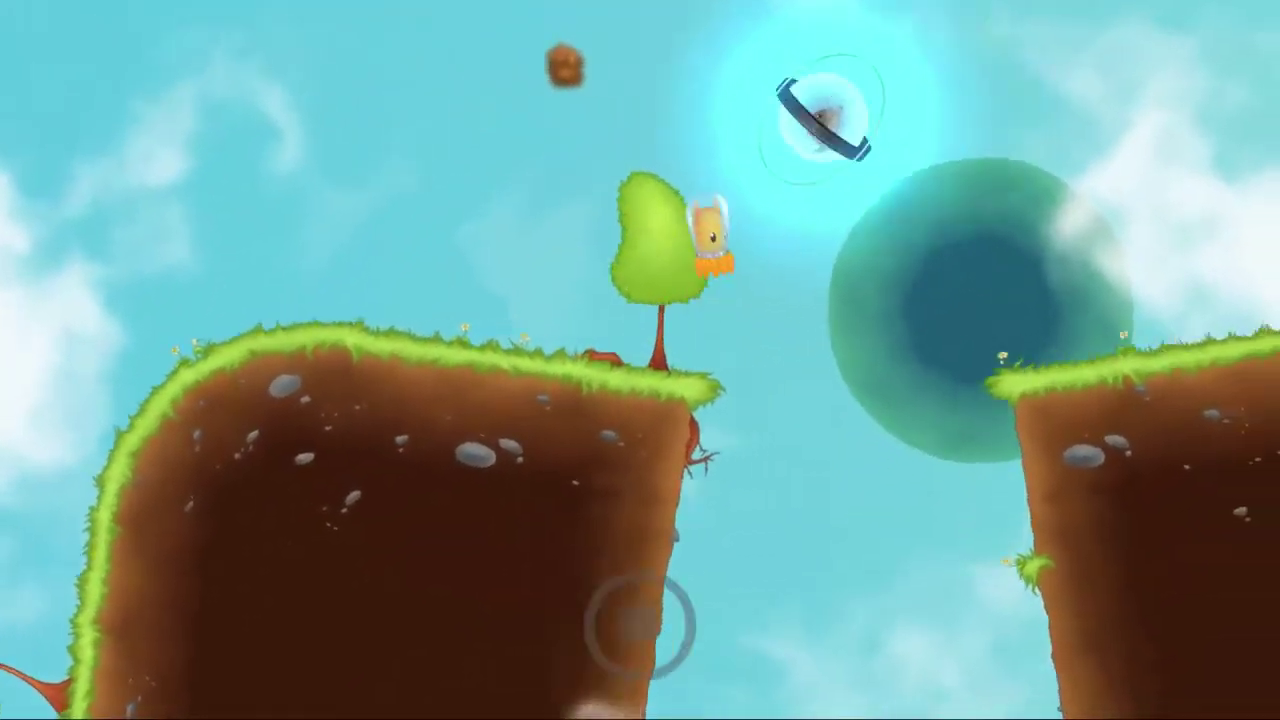
key("Up")
key("Right")
Lower screen rotation to 0%, then climb the valley wall and jump off the cliff.
key("Right")
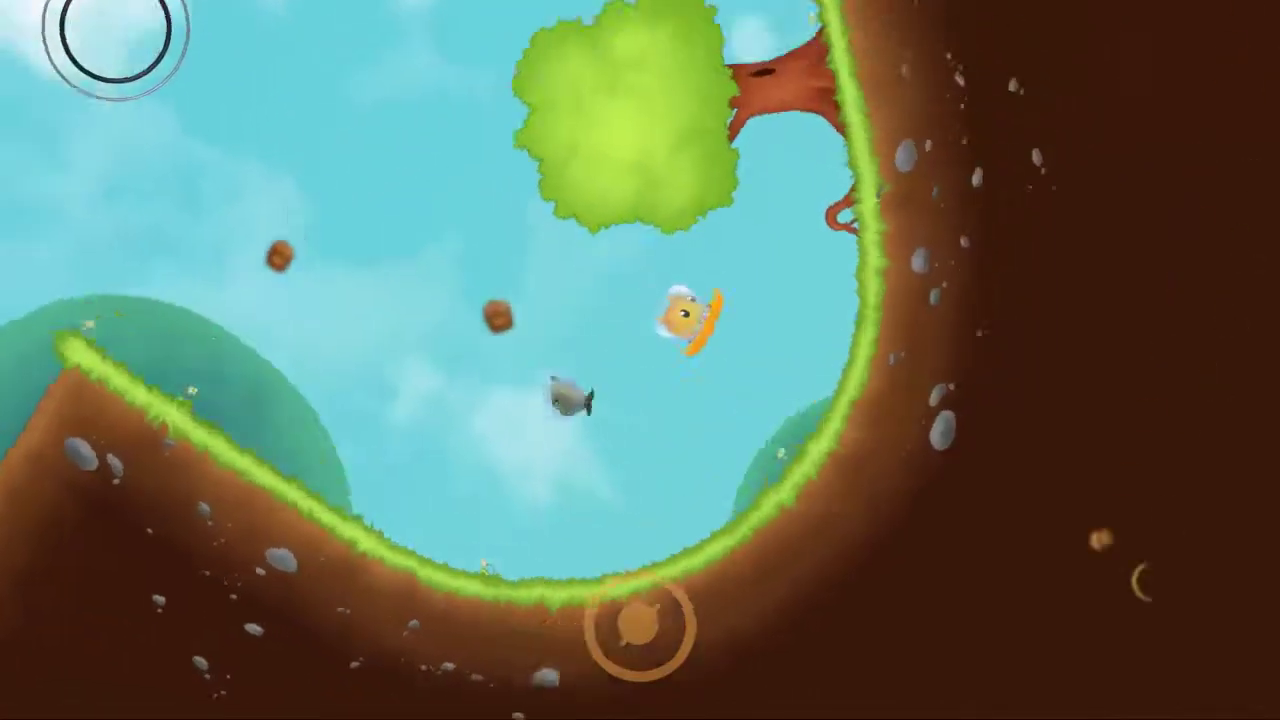
key("k")
key("Right")
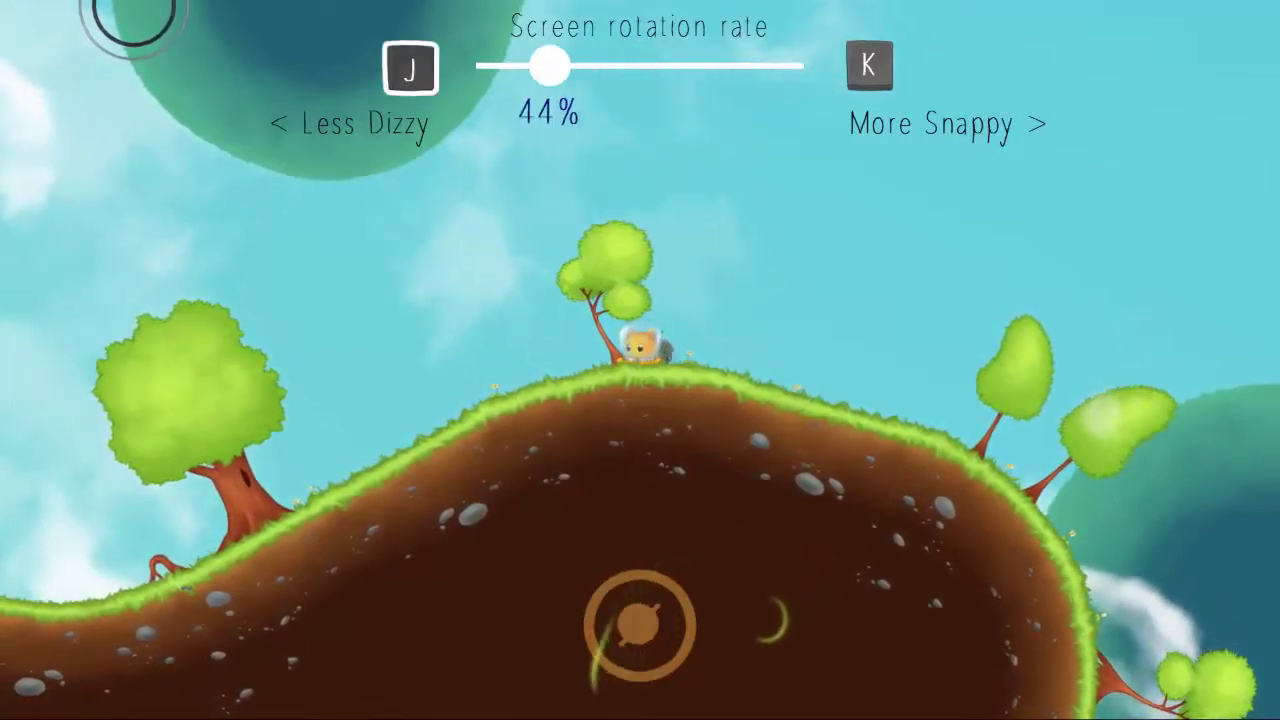
key("Left")
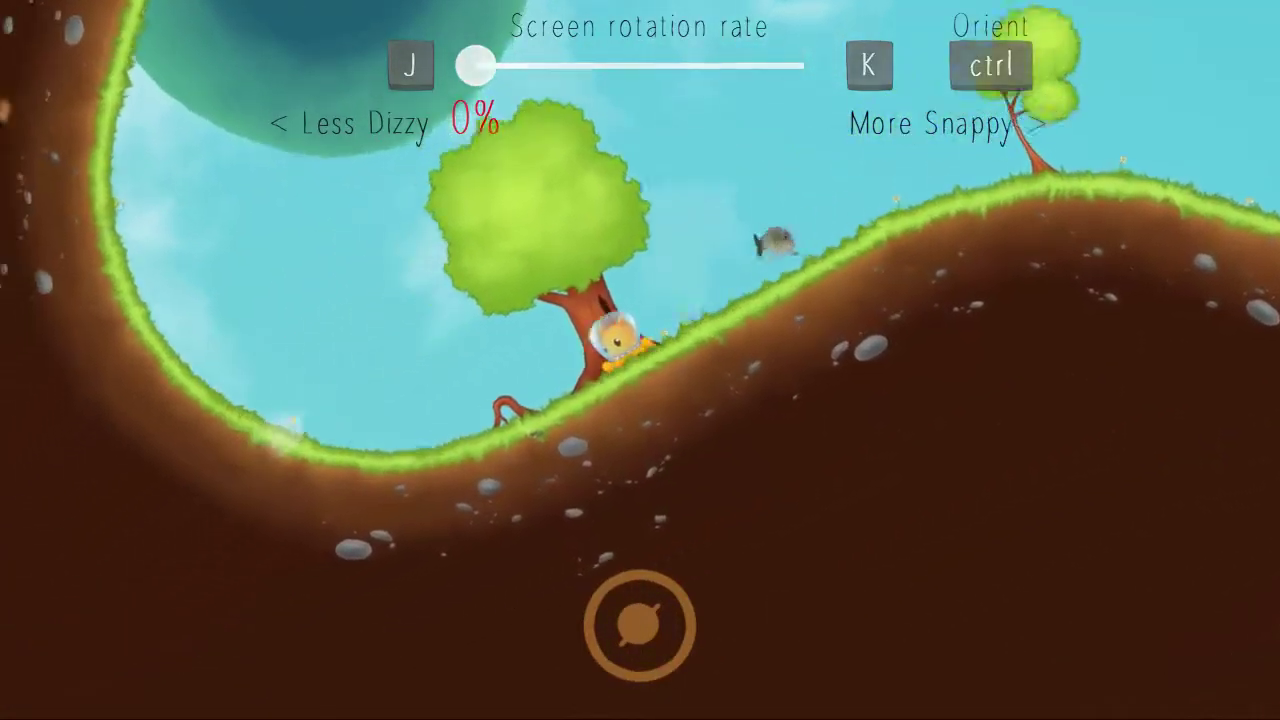
key("Left")
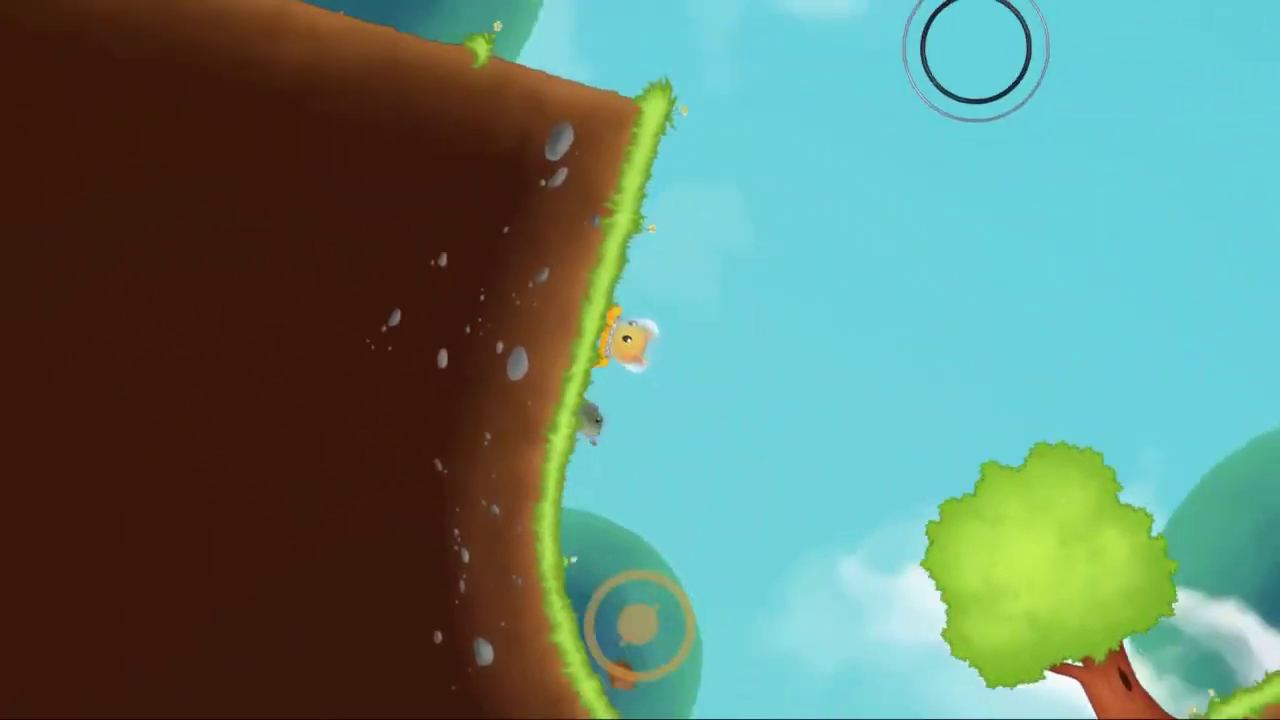
key("space")
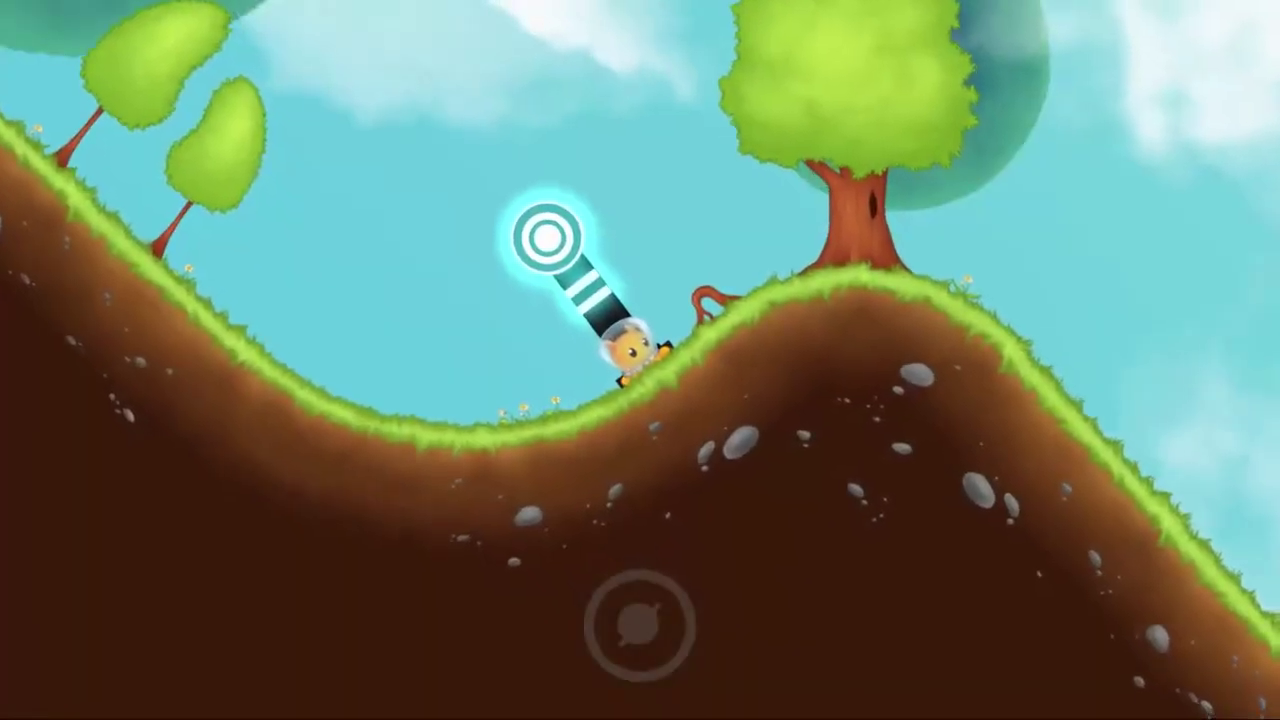
Walk the cat past the checkpoint beacon and slide down into the chasm.
key("Right")
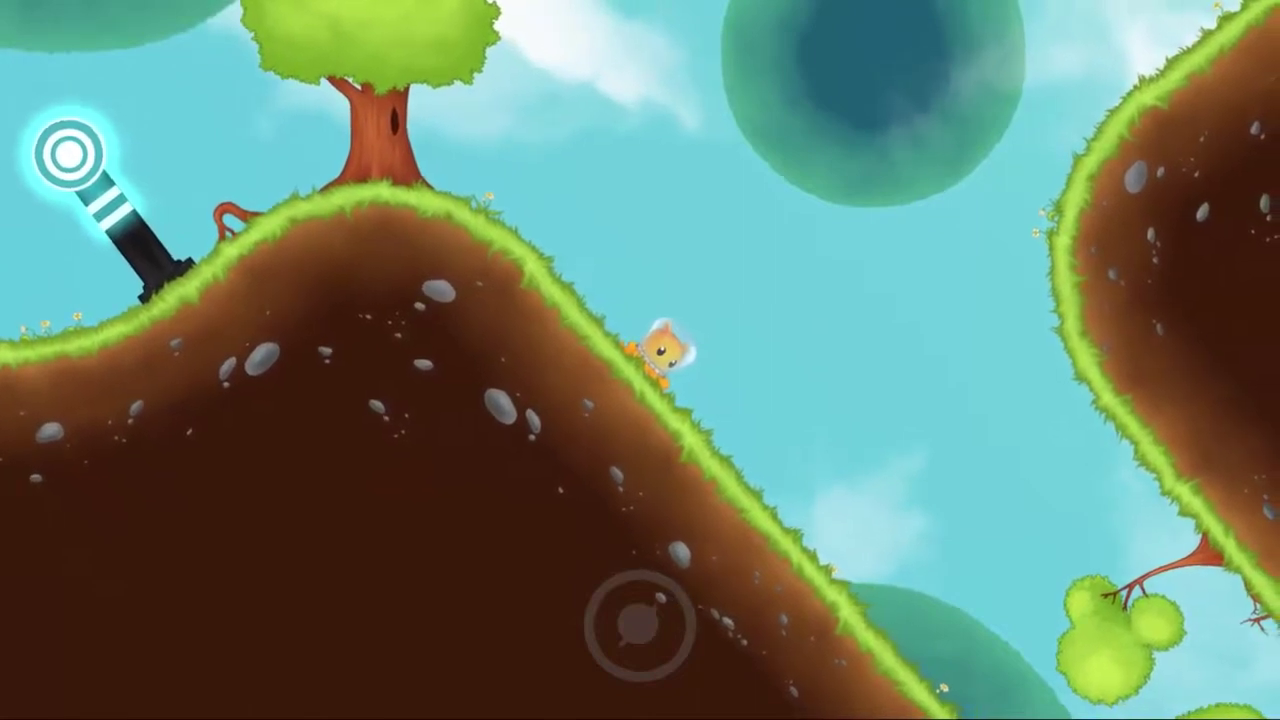
key("Right")
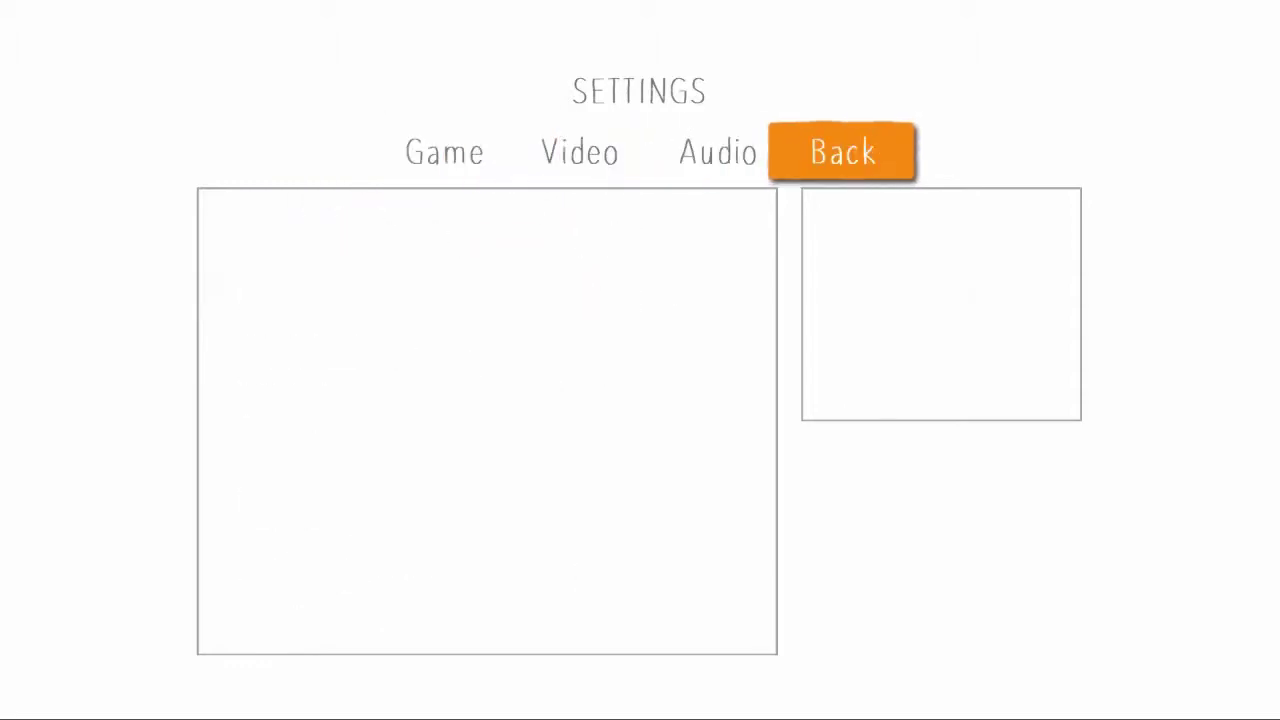
Push screen rotation to 200%, resume play, and jump the cat across the gap.
key("Return")
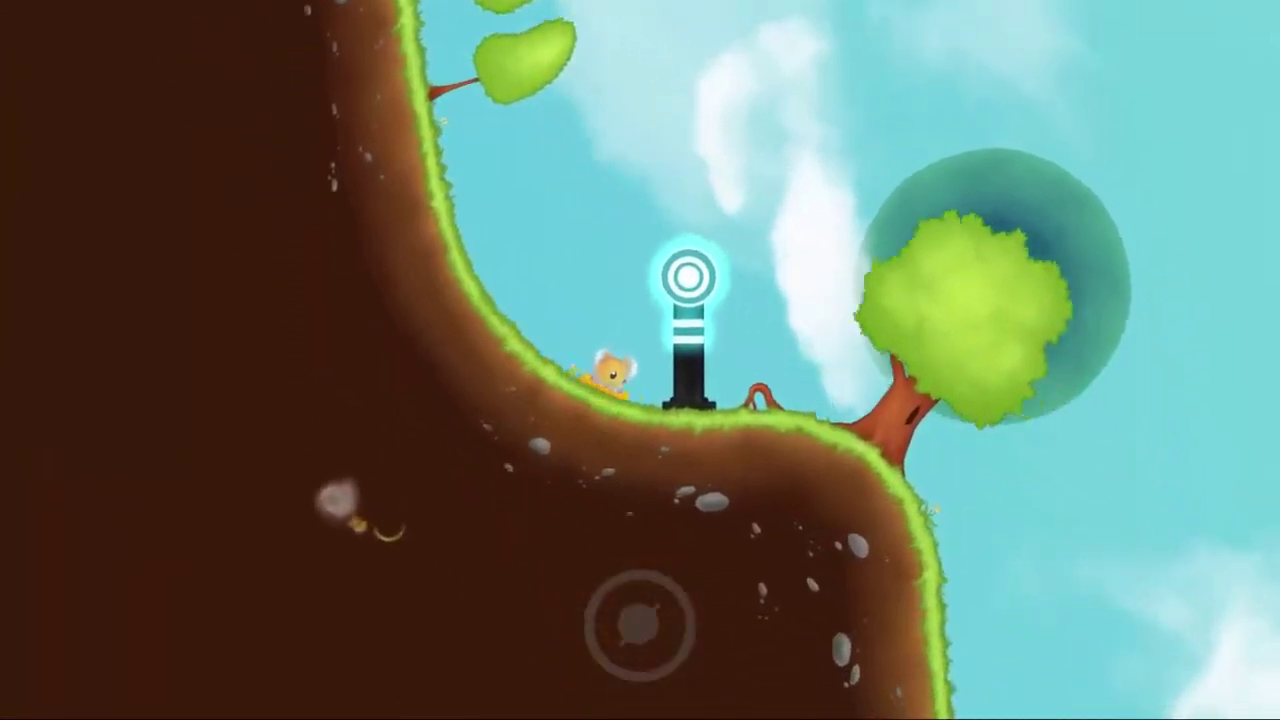
key("Escape")
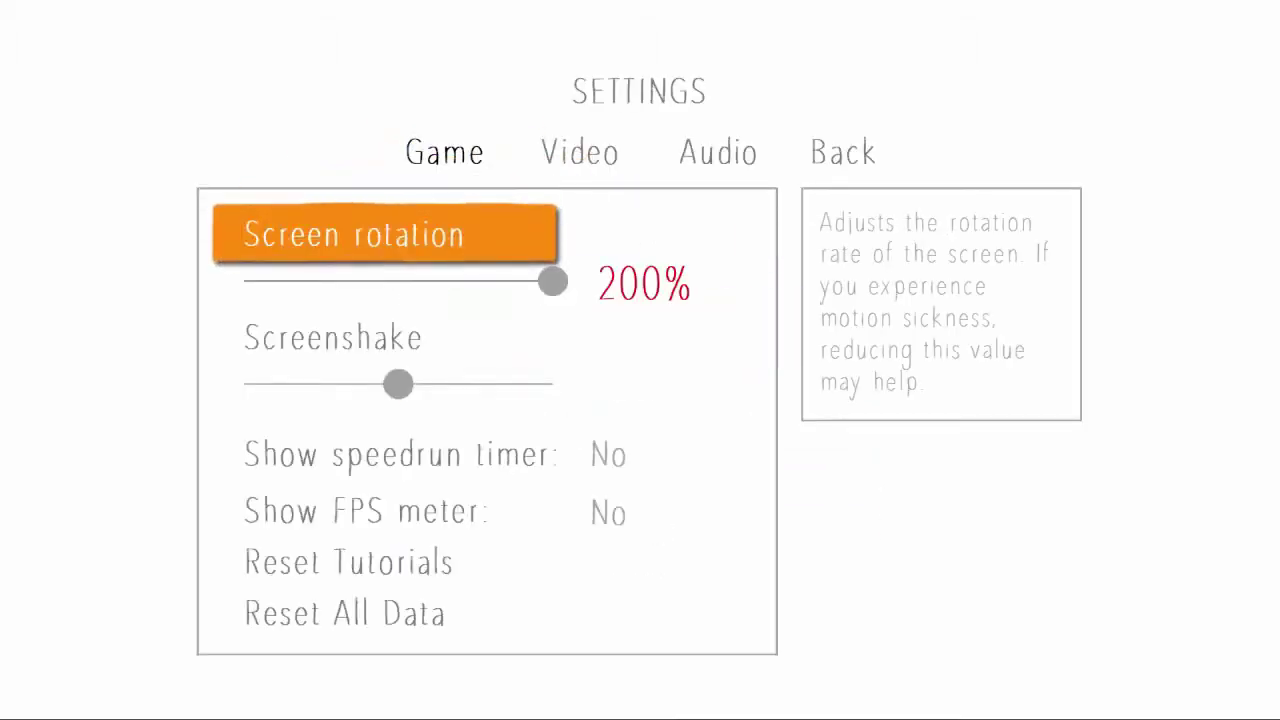
key("Escape")
key("Escape")
key("Right")
Jump and run the cat across the platforms and around the planetoid.
key("space")
key("Right")
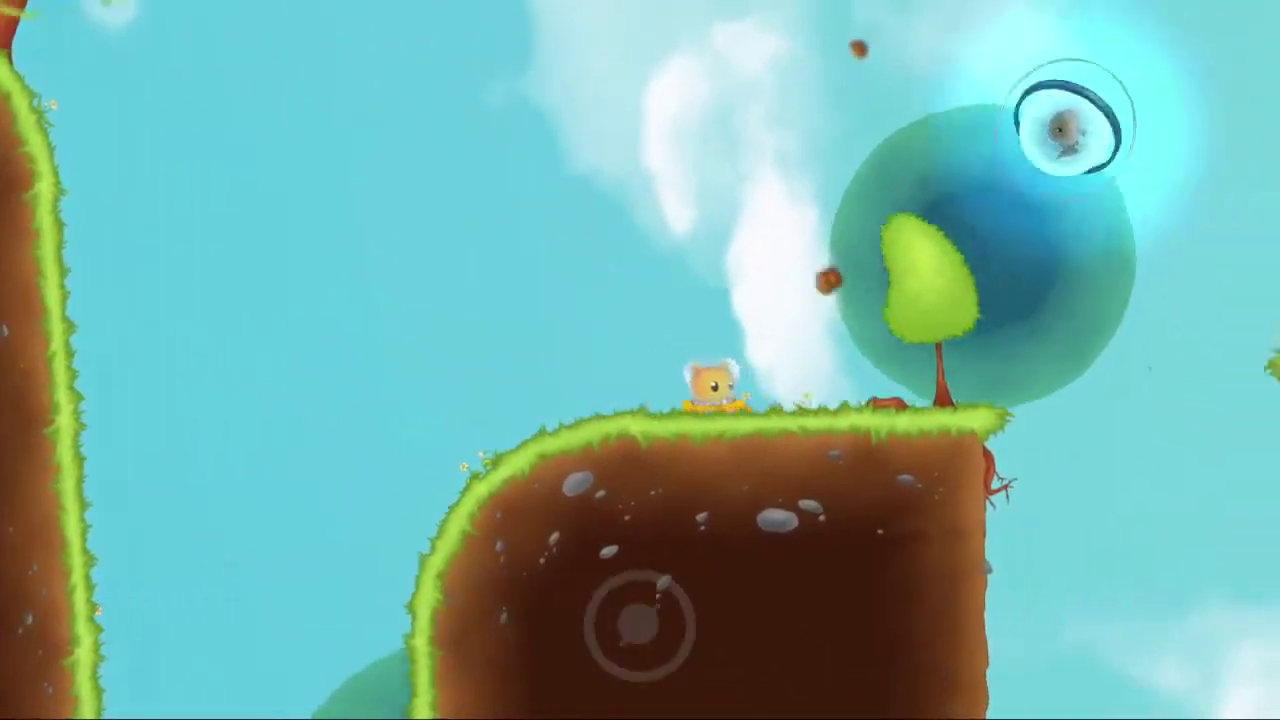
key("space")
key("Right")
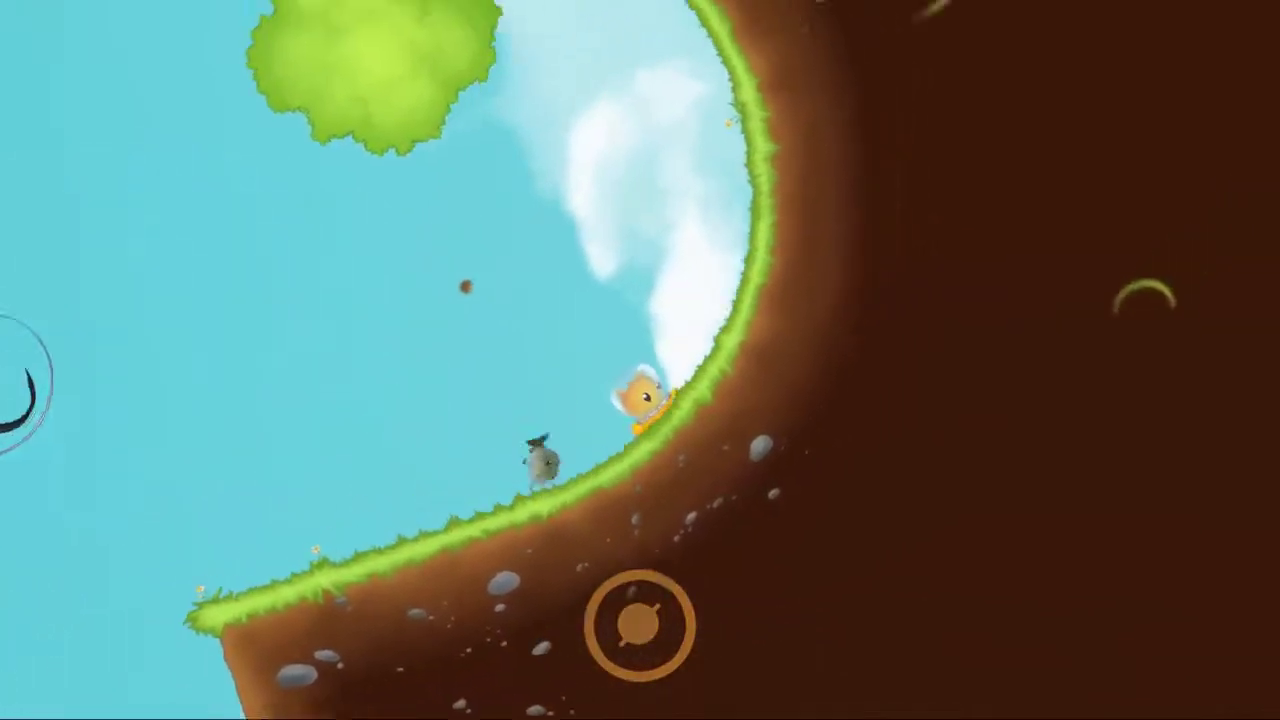
key("Right")
key("Right")
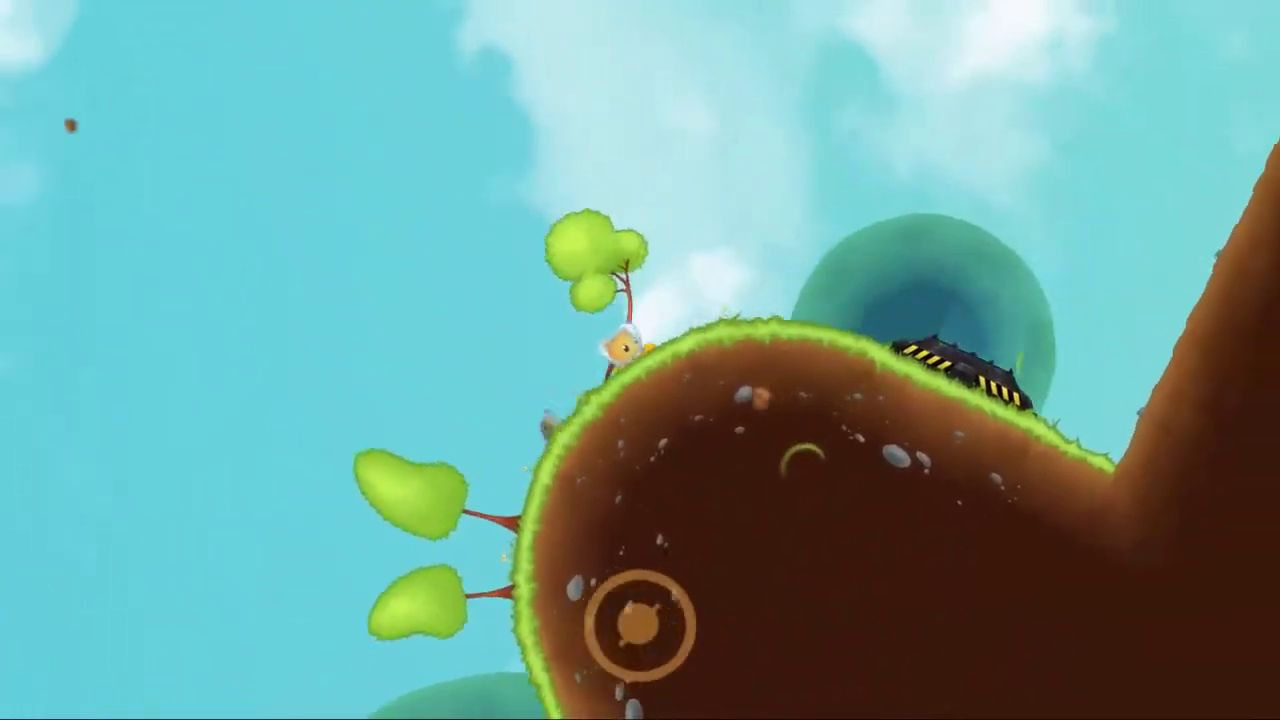
Enter the striped vehicle and pause on the Level 01-01 game menu.
key("space")
key("Escape")
key("Escape")
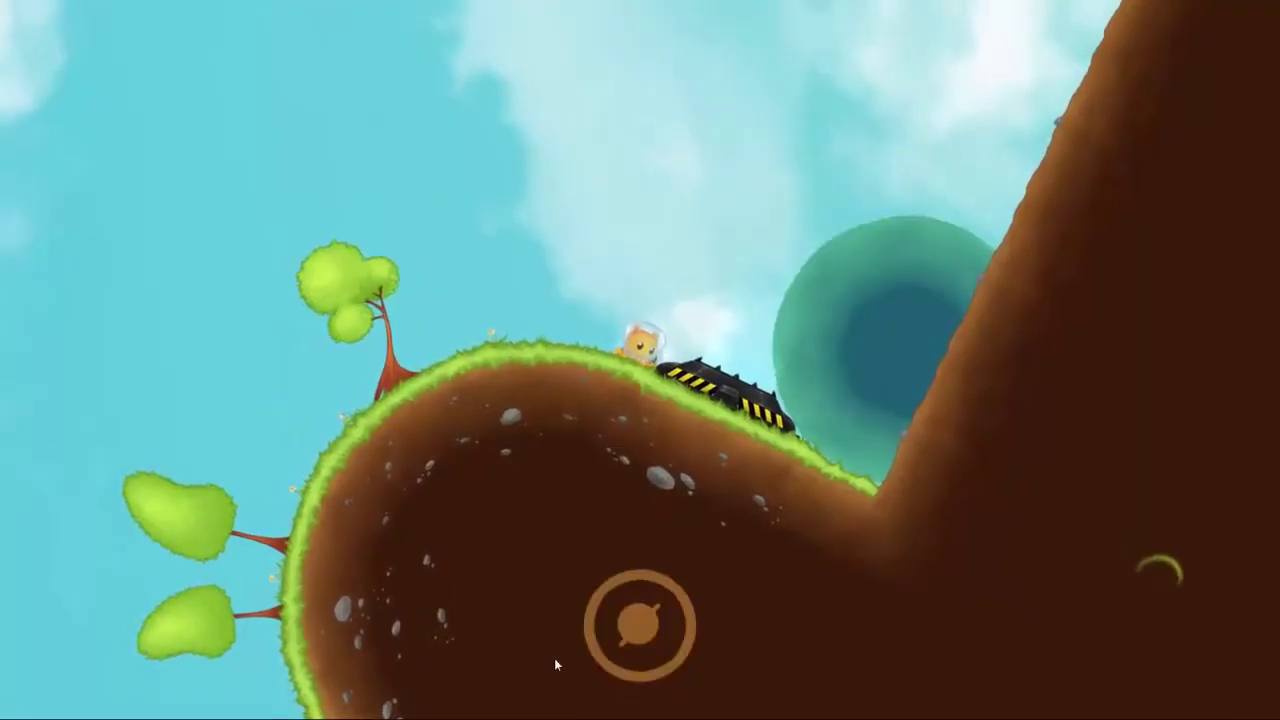
key("Escape")
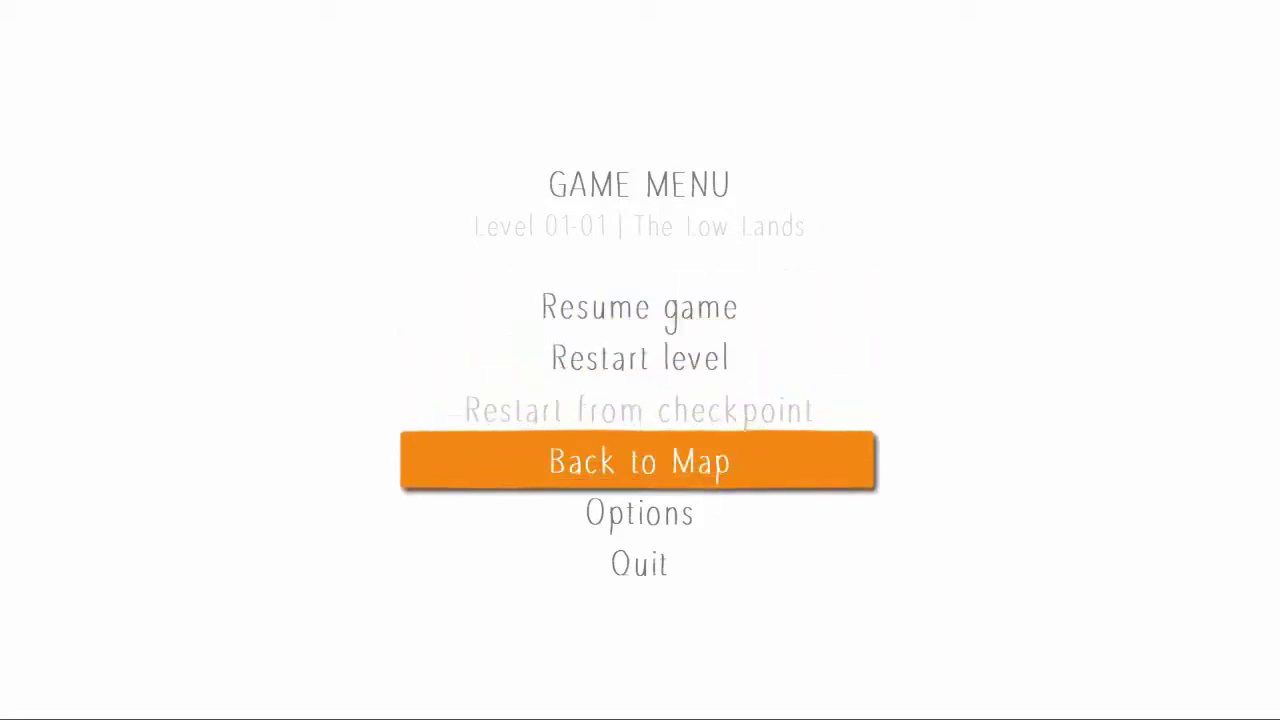
Set screen rotation back to 100% and resume Level 01-01 to complete it.
key("Return")
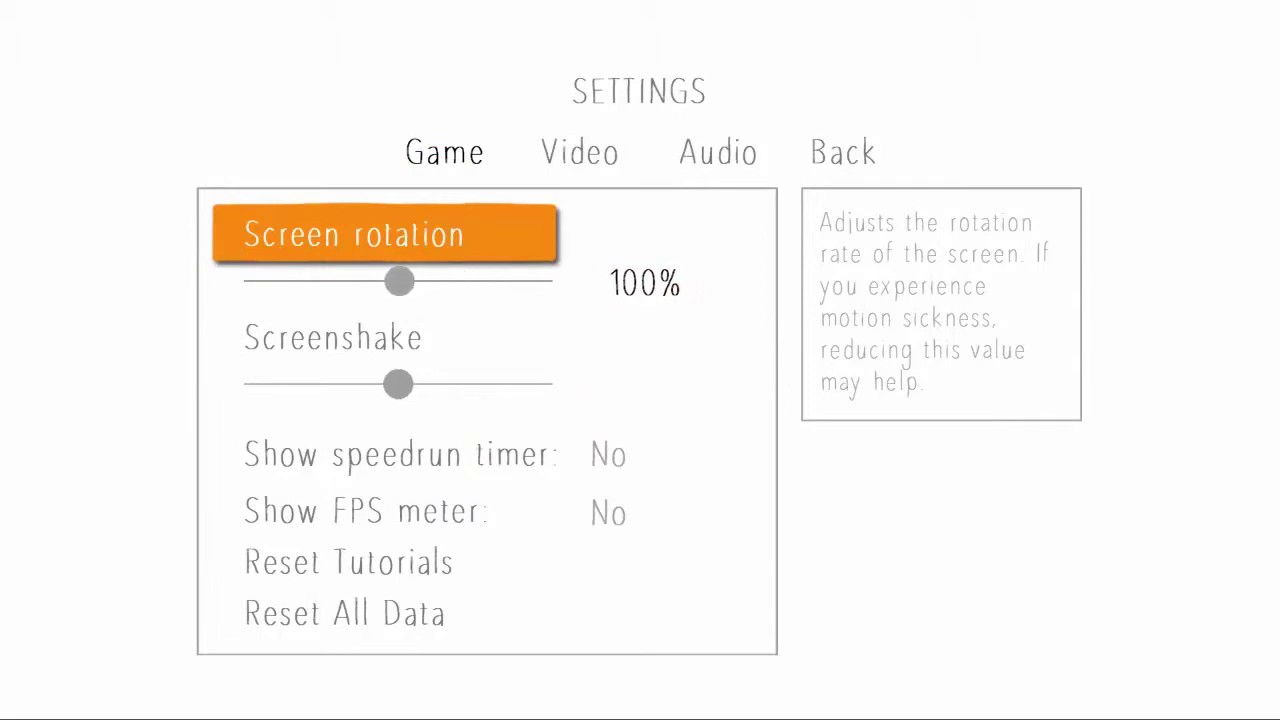
key("Escape")
key("Return")
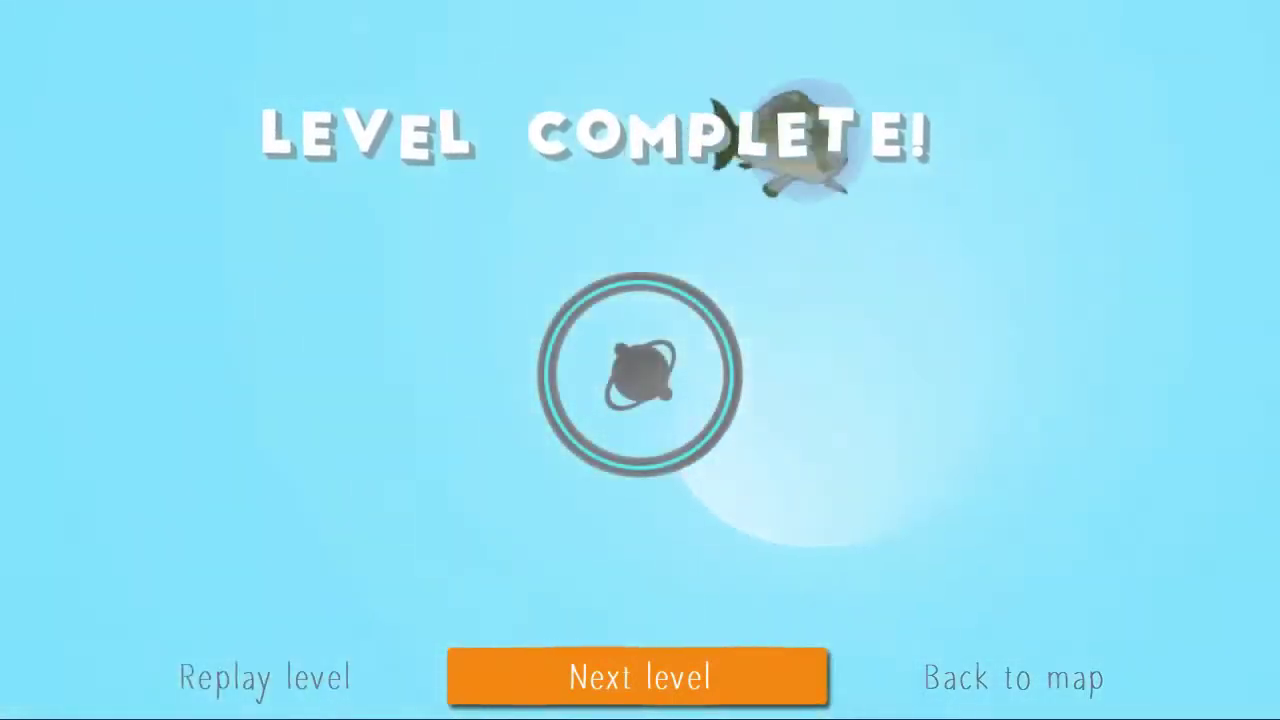
Continue to Level 01-03 and run and jump the cat across the first platforms.
key("Return")
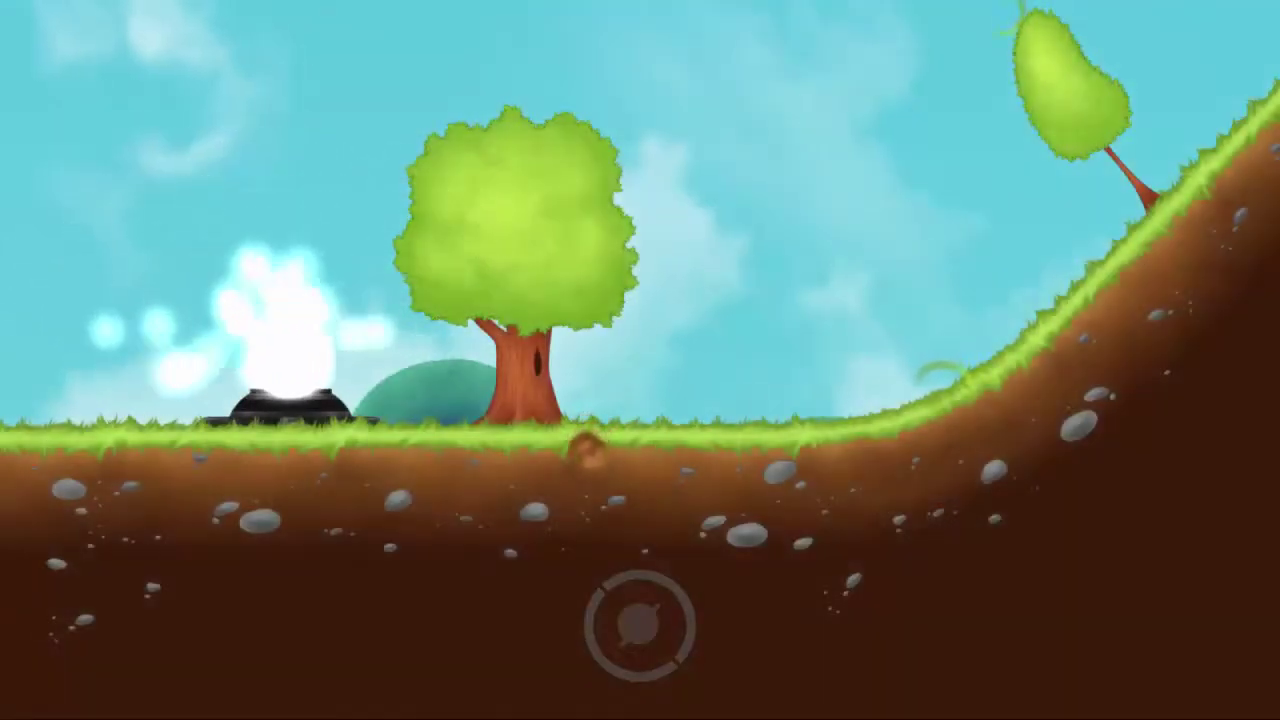
key("Right")
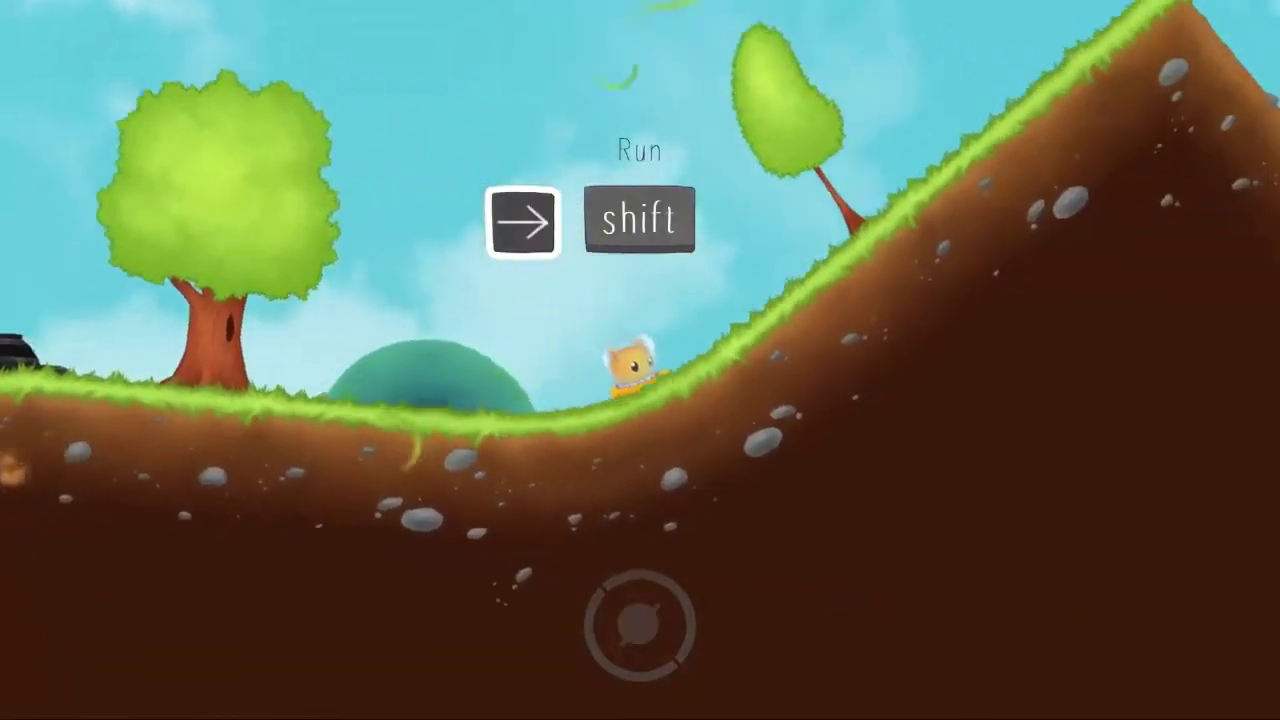
key("shift+Right")
key("space")
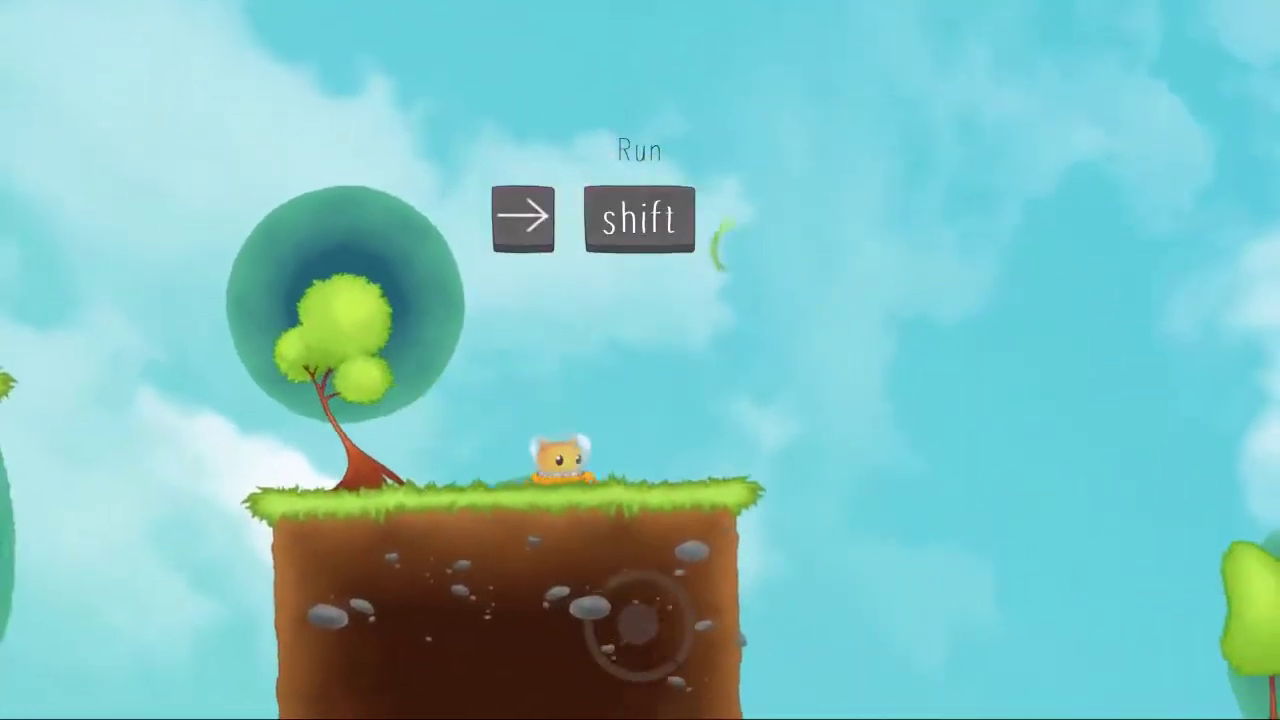
key("shift+Right")
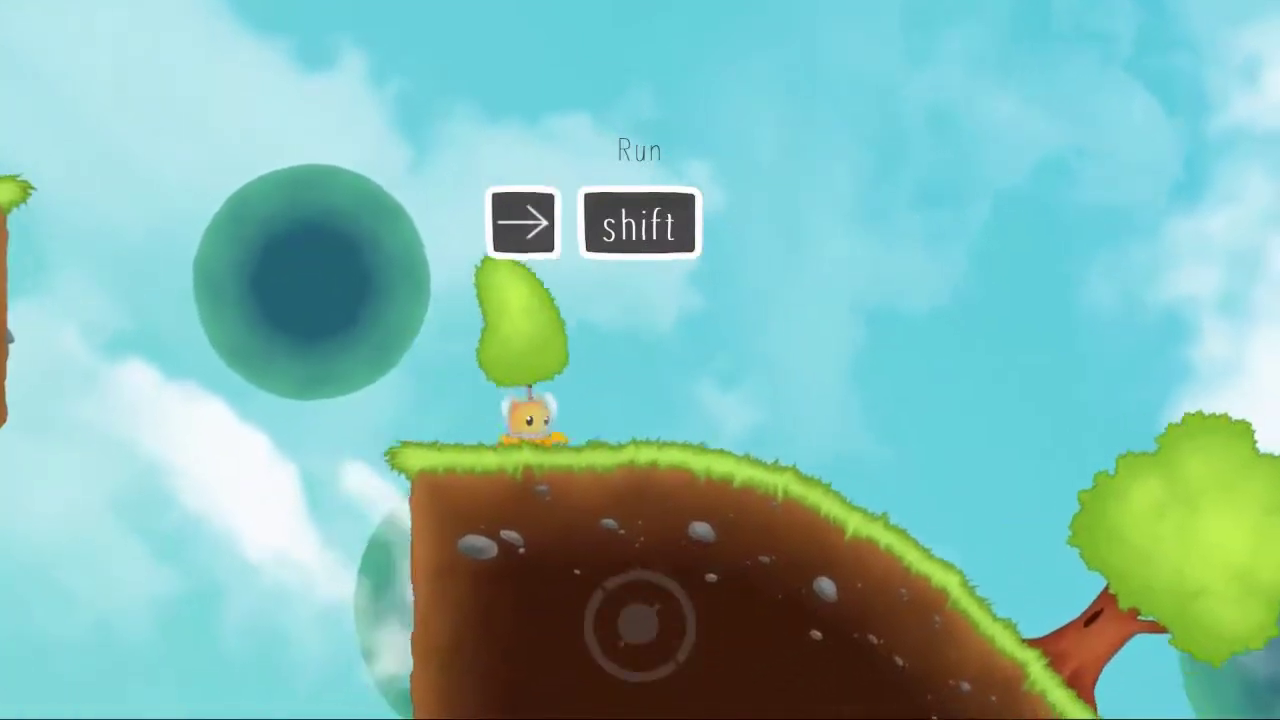
key("shift+Right")
key("Up")
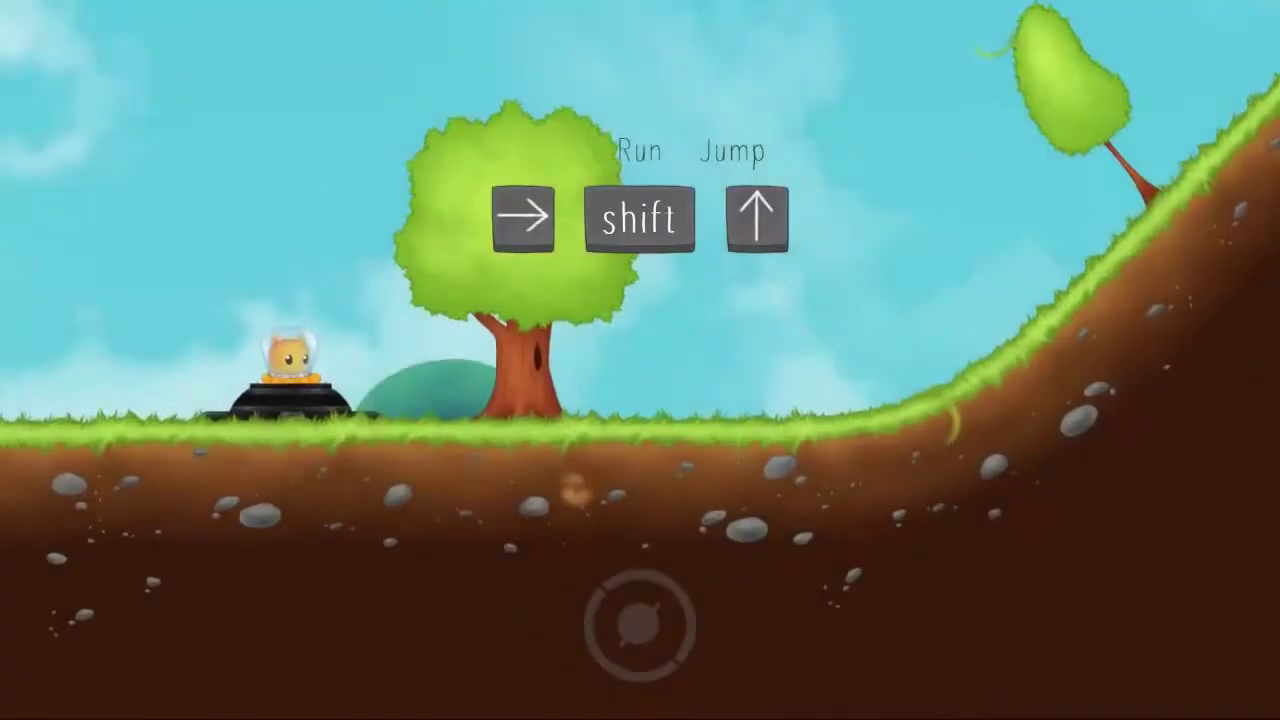
key("shift+Right")
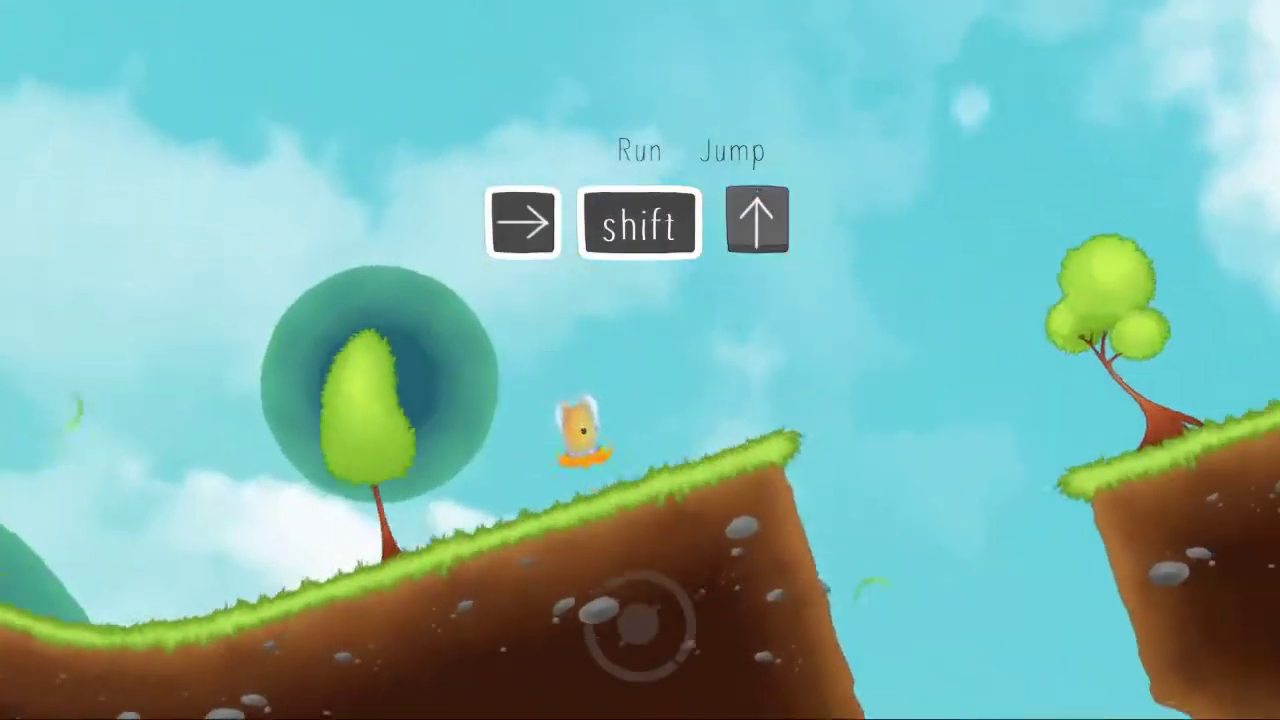
key("Up")
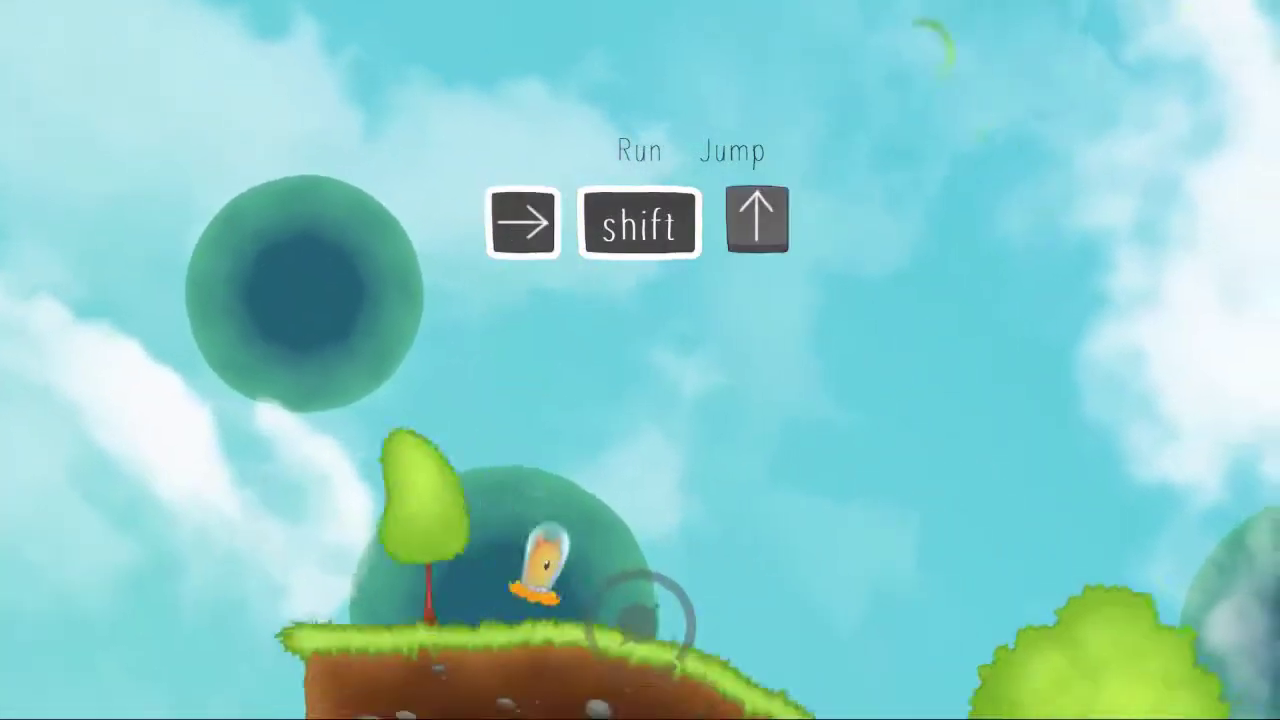
Leap through the glowing ring, past the checkpoint and over curved platforms, then pause.
key("shift+Right")
key("shift+Right")
key("Up")
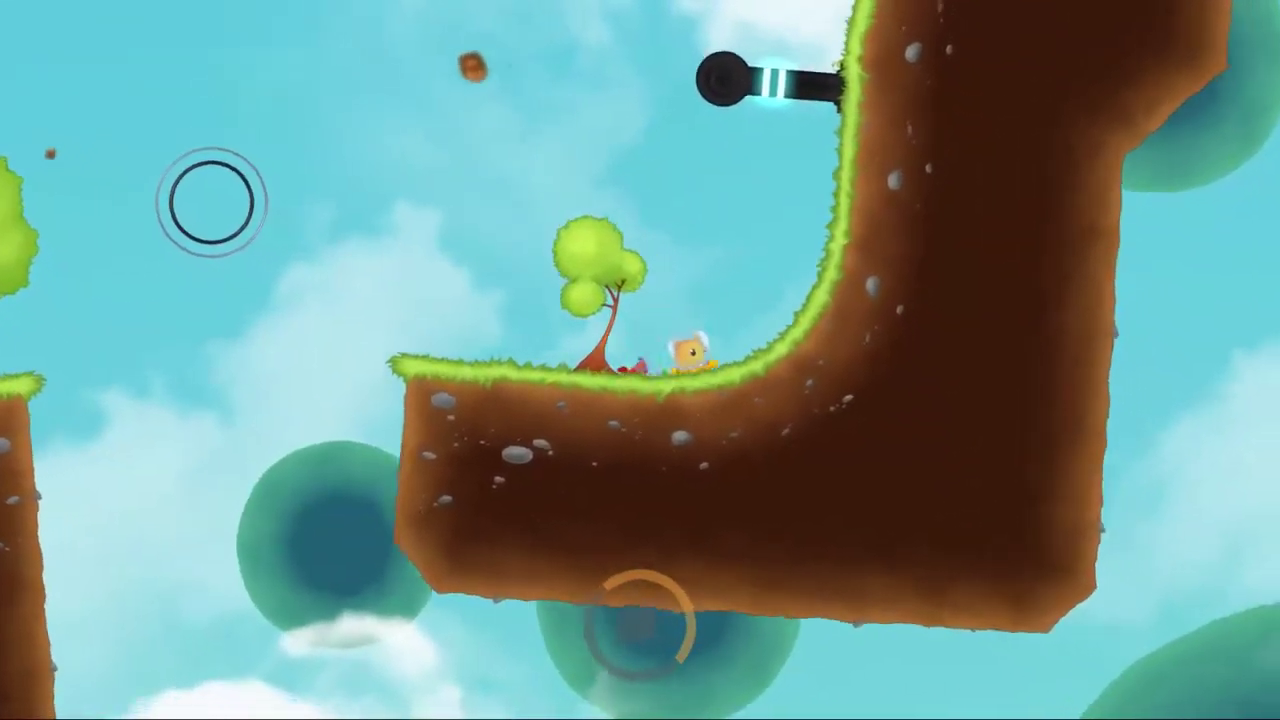
key("Right")
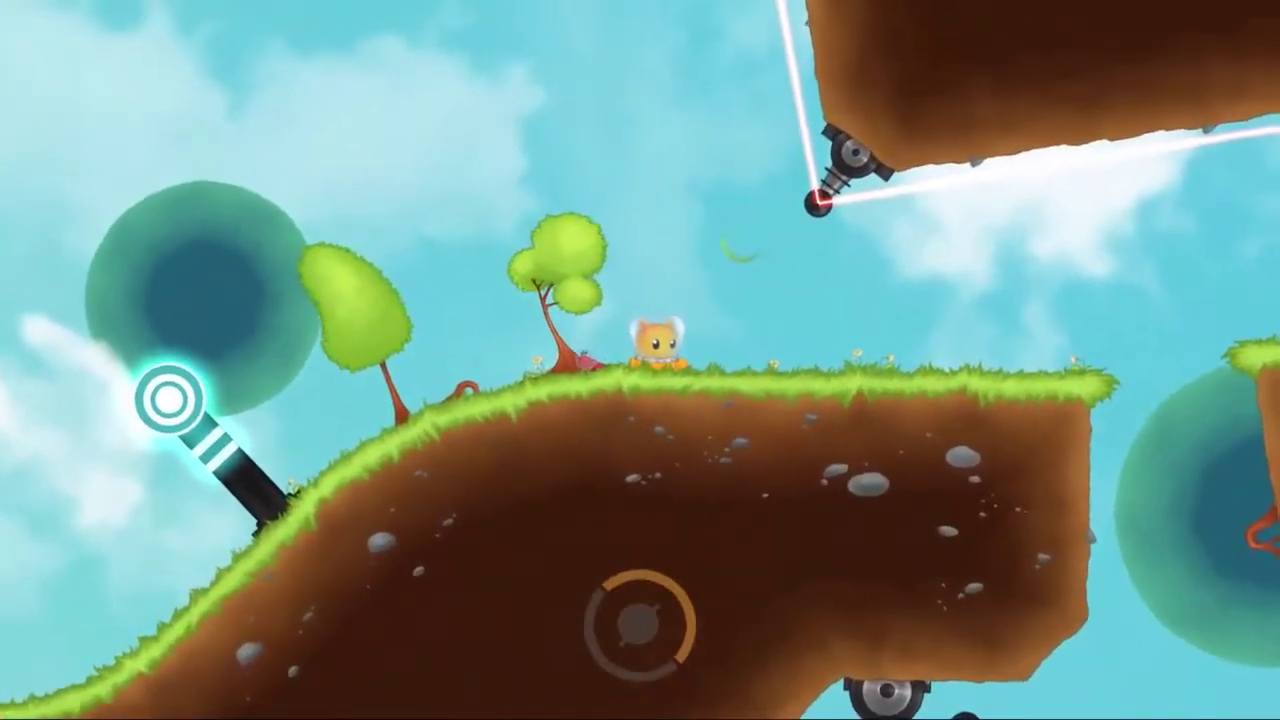
key("Right")
key("Up")
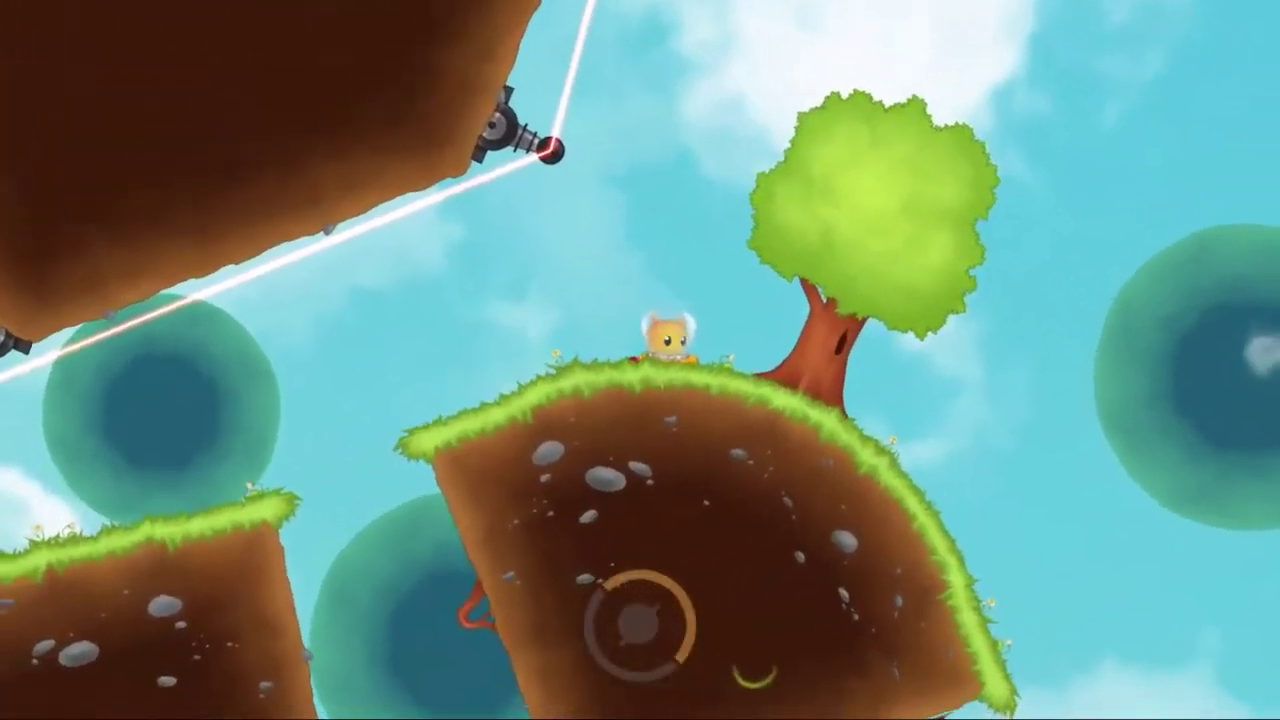
key("Right")
key("Right")
key("Up")
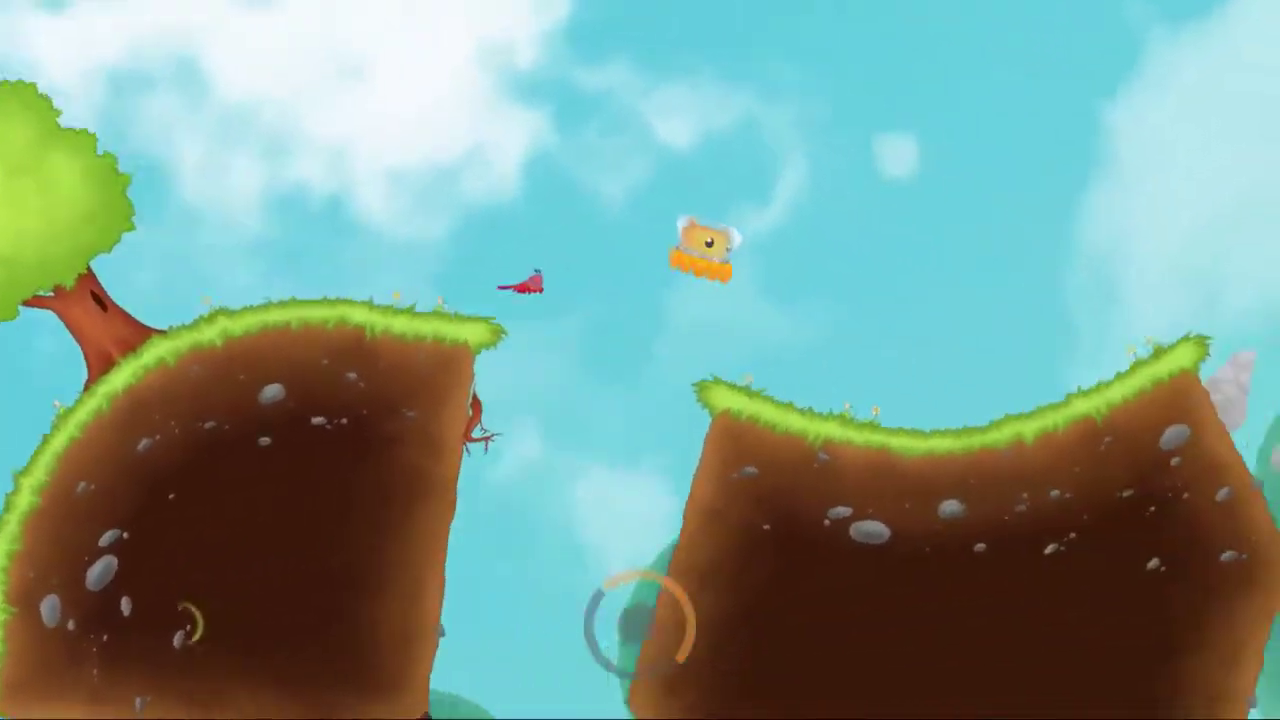
key("Up")
key("Right")
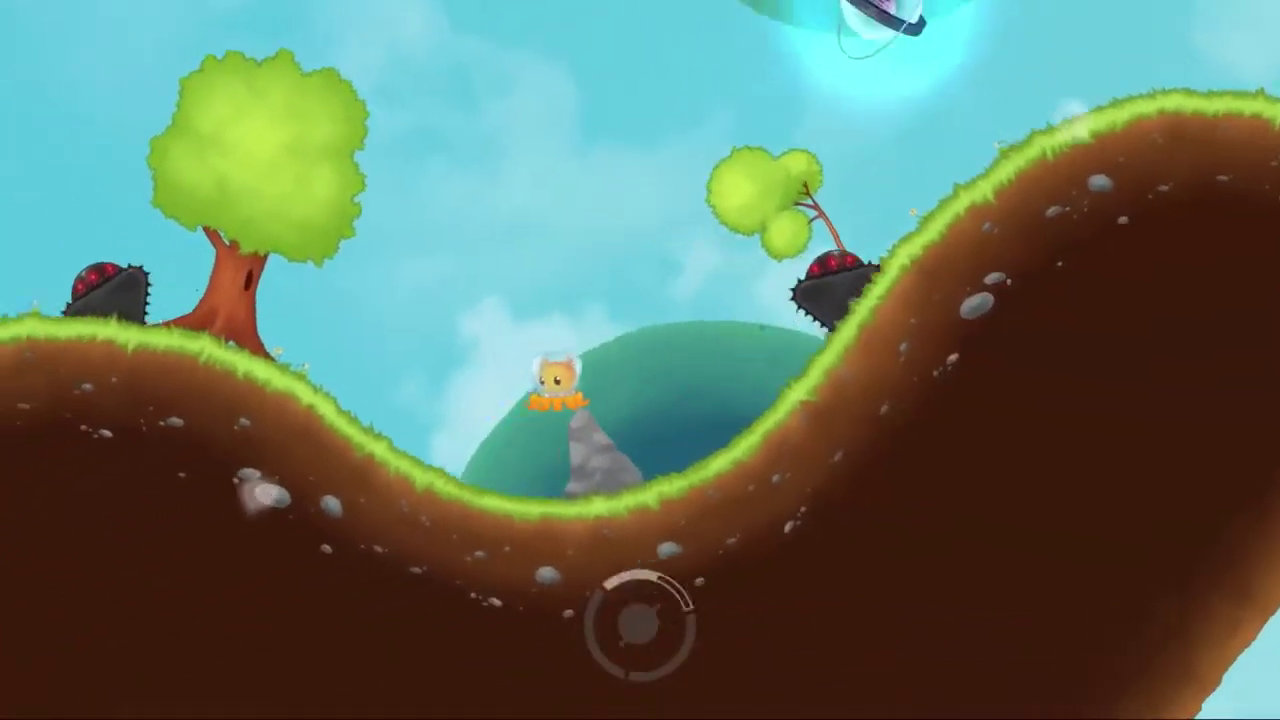
key("Escape")
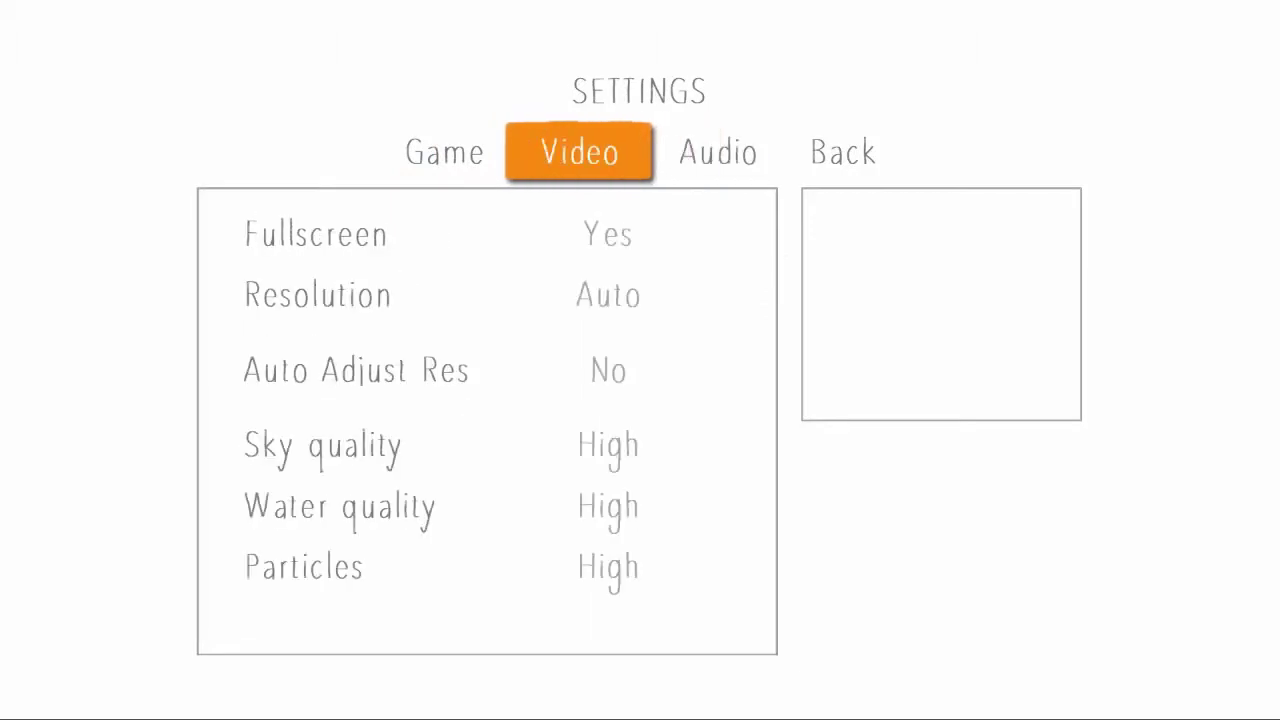
Browse the Game, Video and Audio settings unchanged, then back out and resume the level.
key("Down")
key("Down")
key("Down")
key("Down")
key("Down")
key("Up")
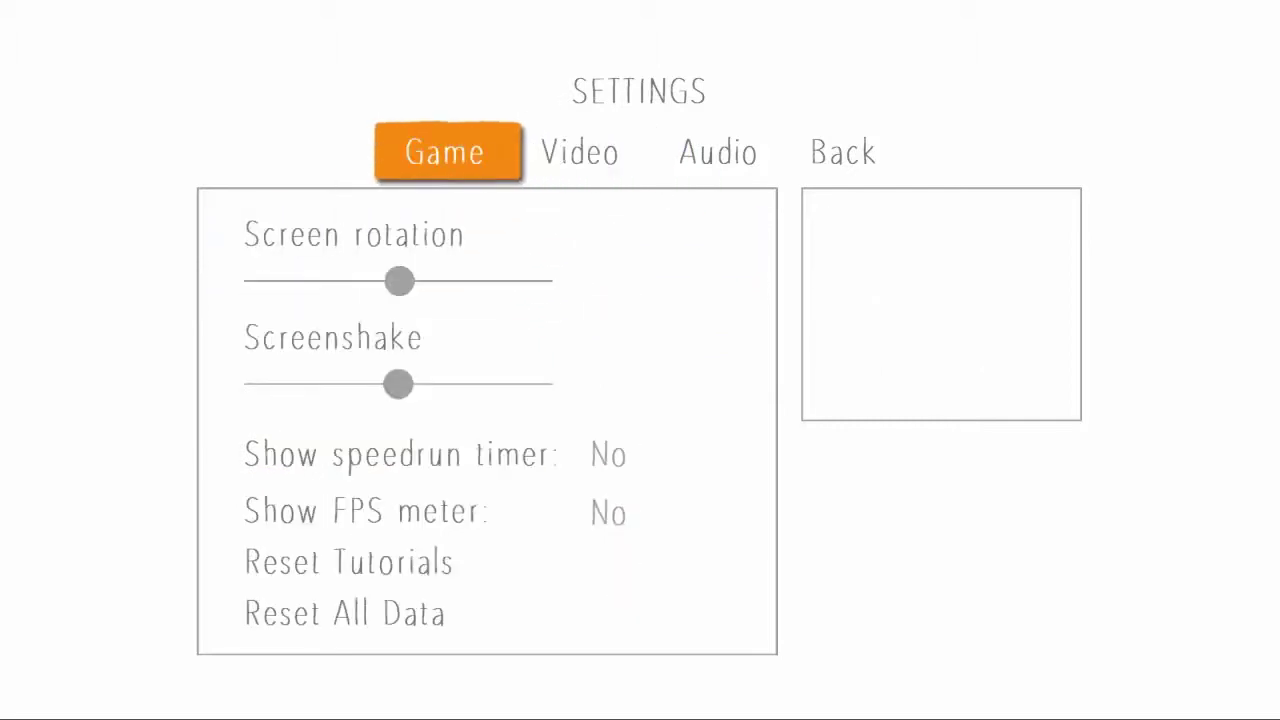
key("Down")
key("Down")
key("Up")
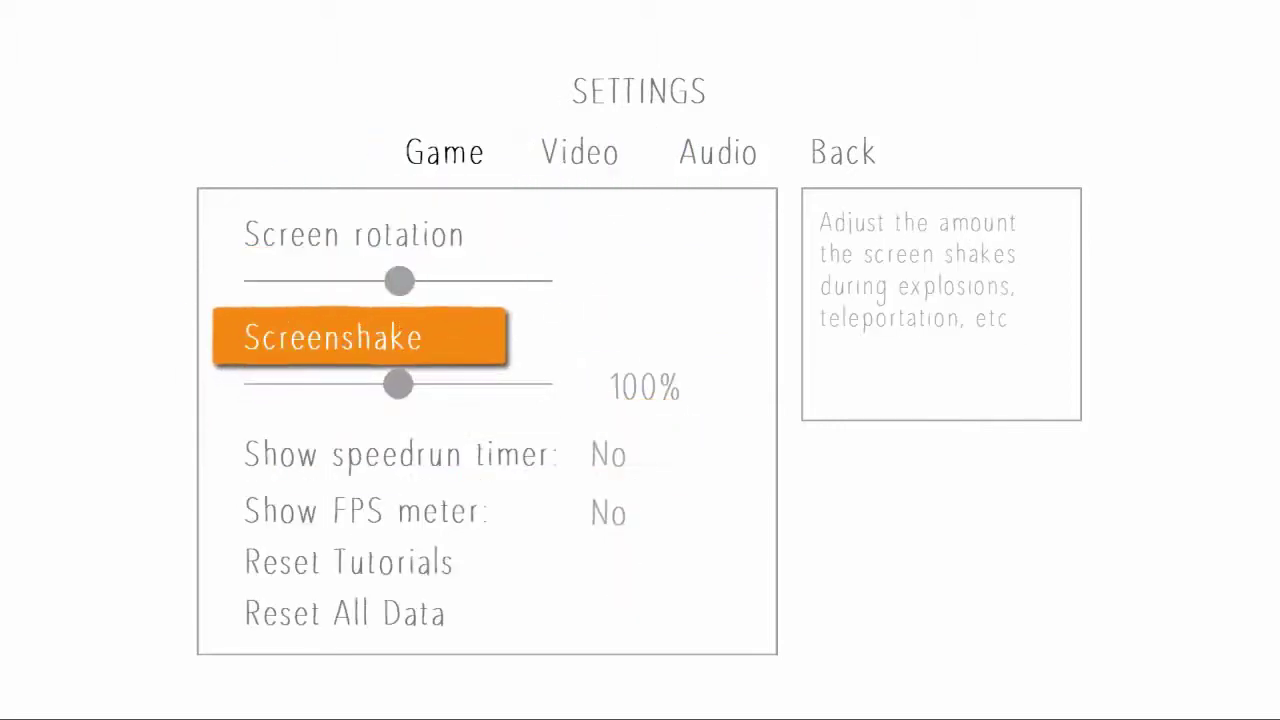
key("Down")
key("Right")
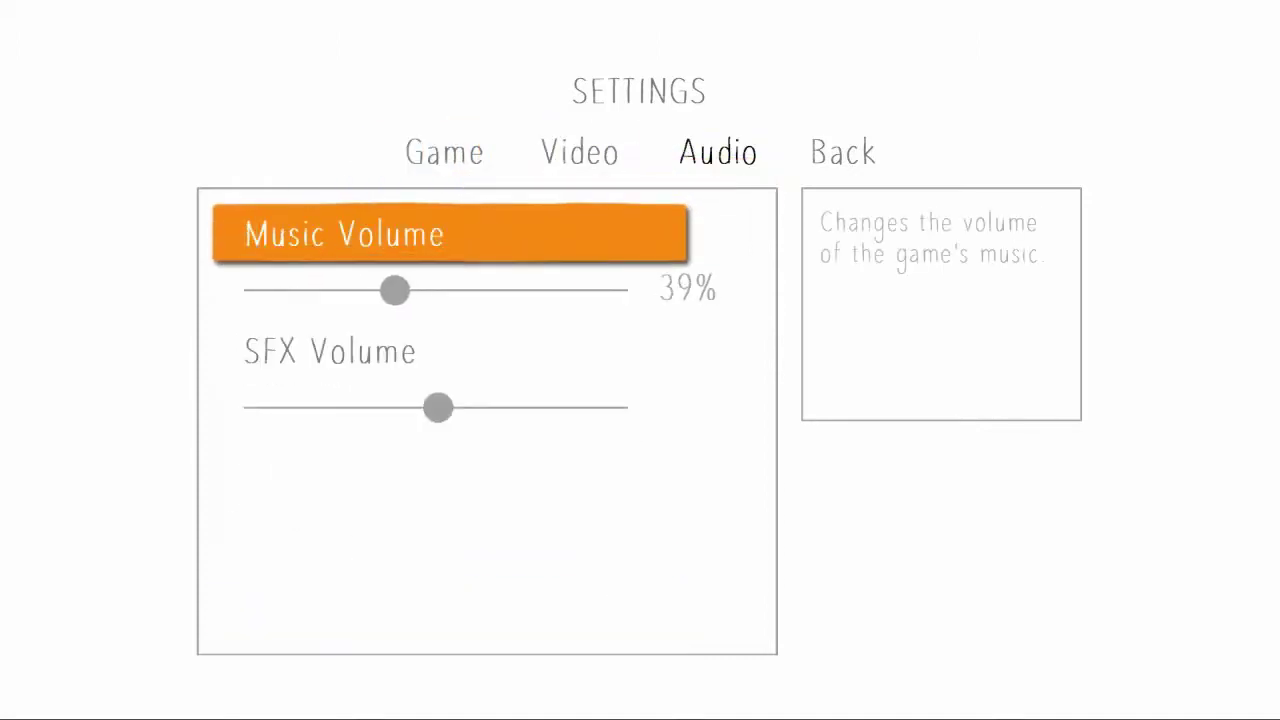
key("Escape")
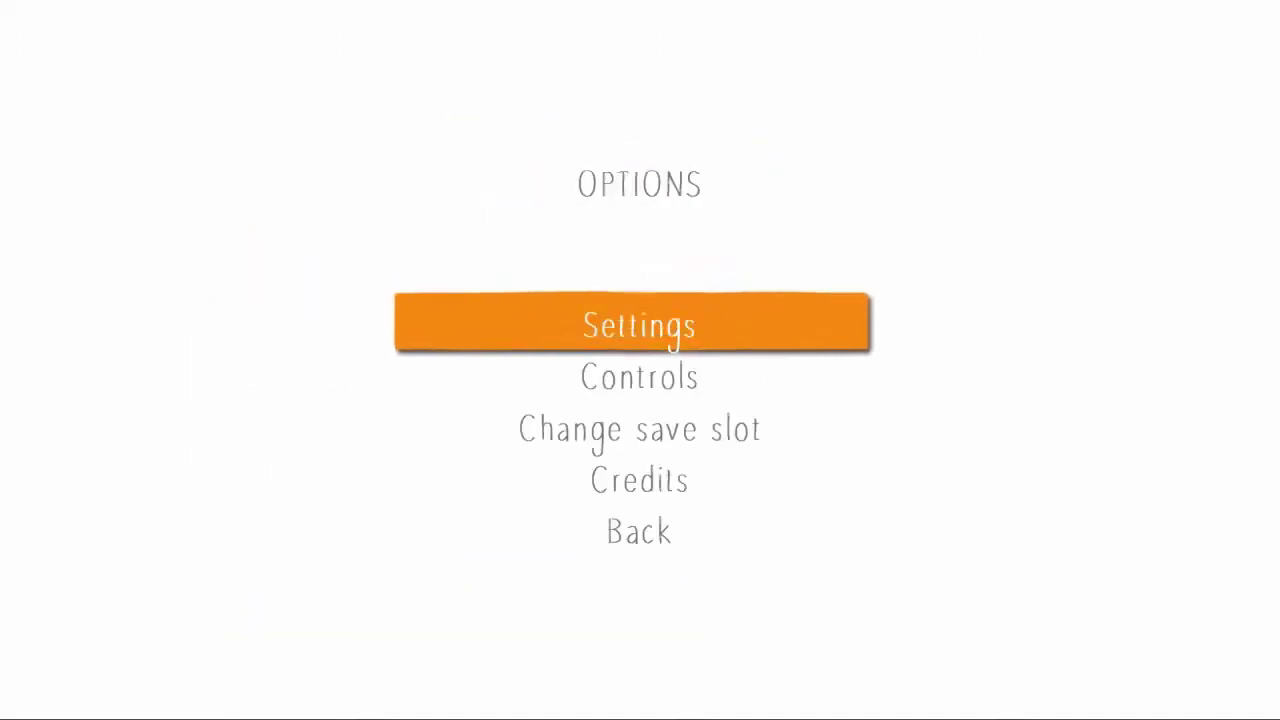
key("Return")
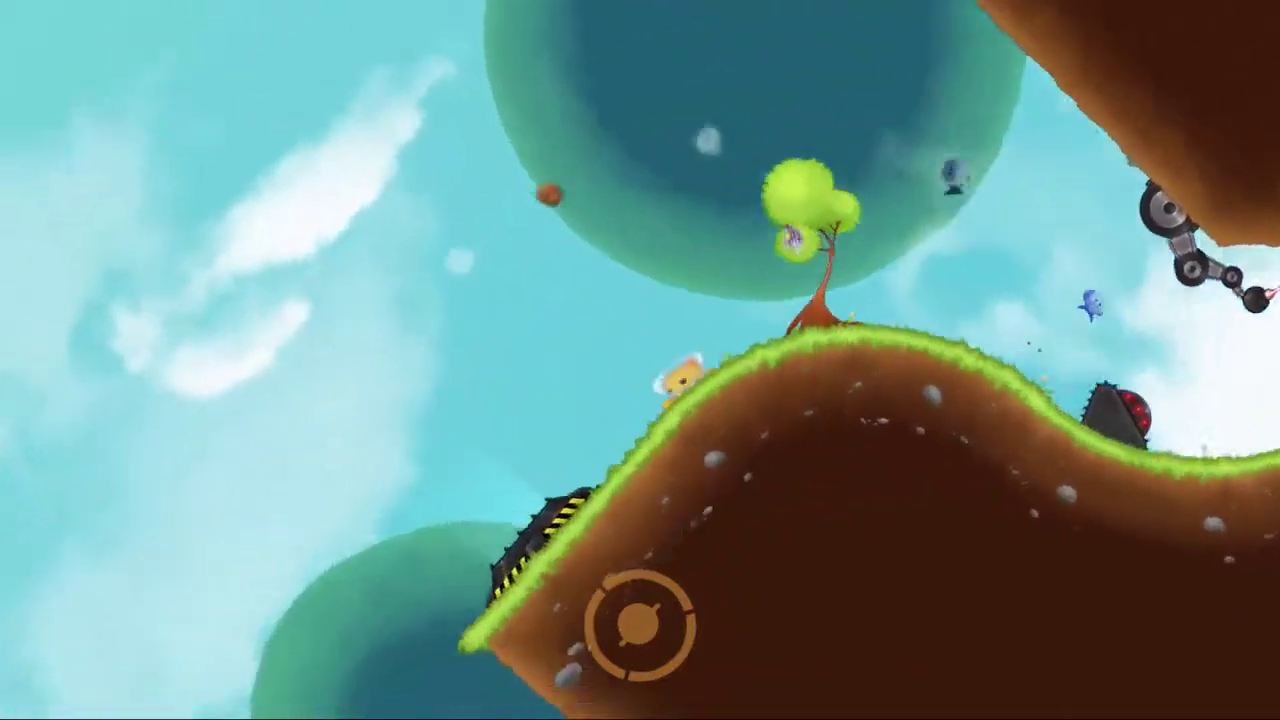
Launch the character off the spring pad with the space bar to reach the exit.
key("space")
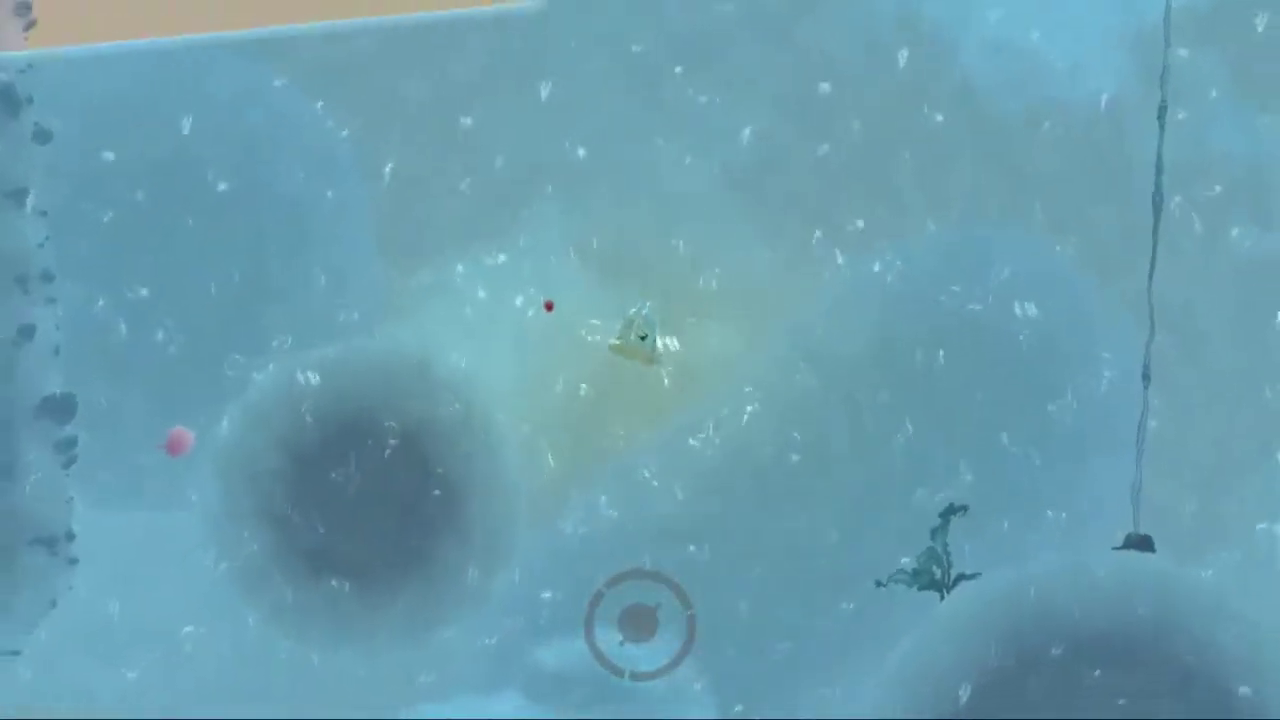
Swim right along the tilted water surface and dive around the sphere past the tethered mines.
key("Right")
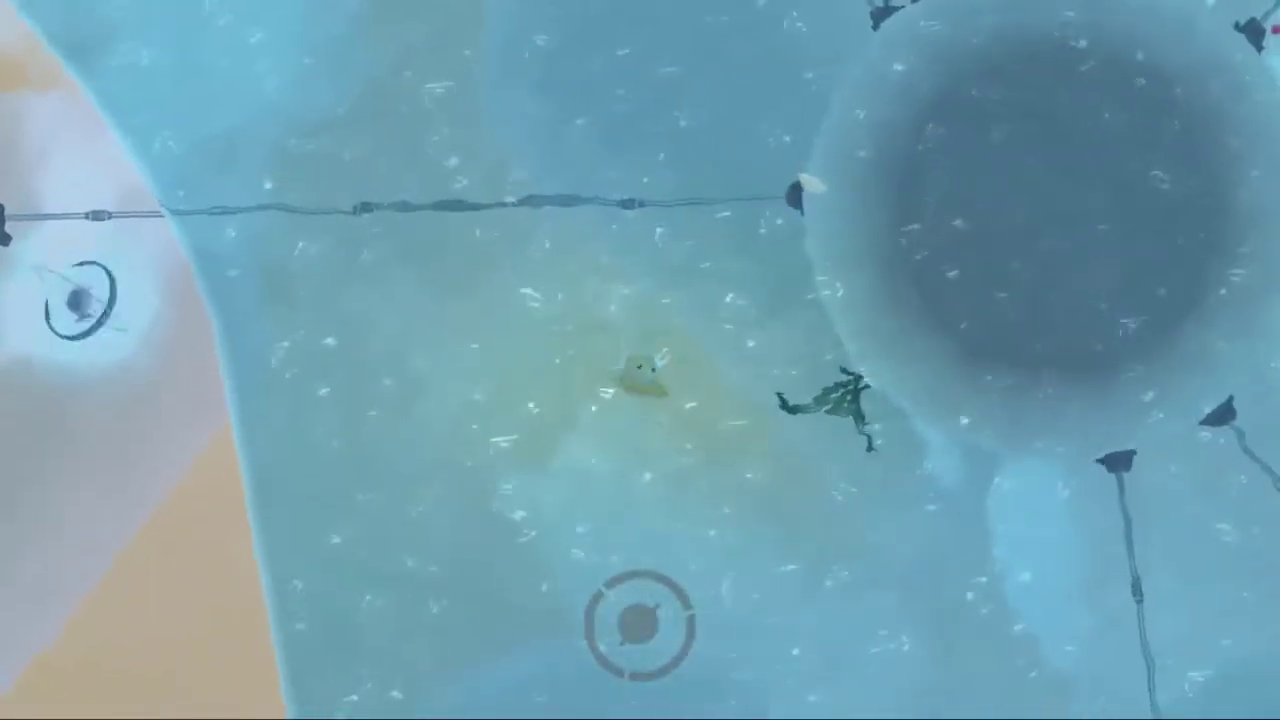
key("Right")
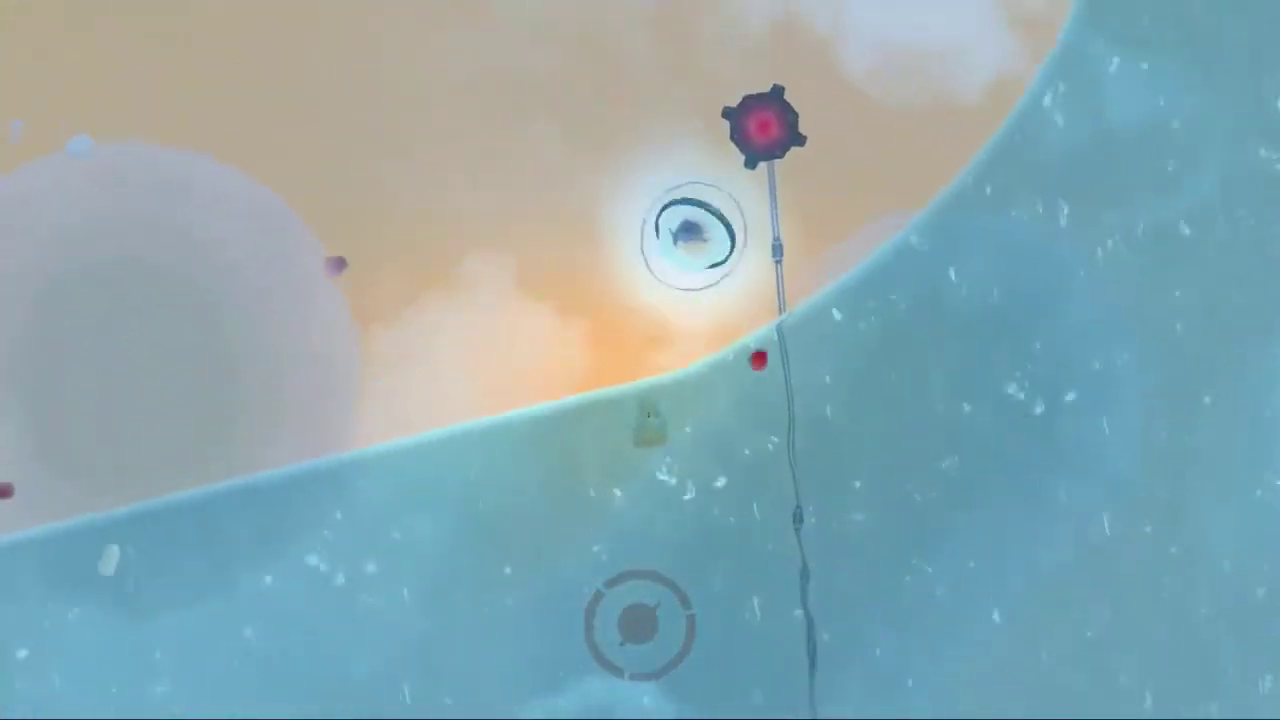
key("Right")
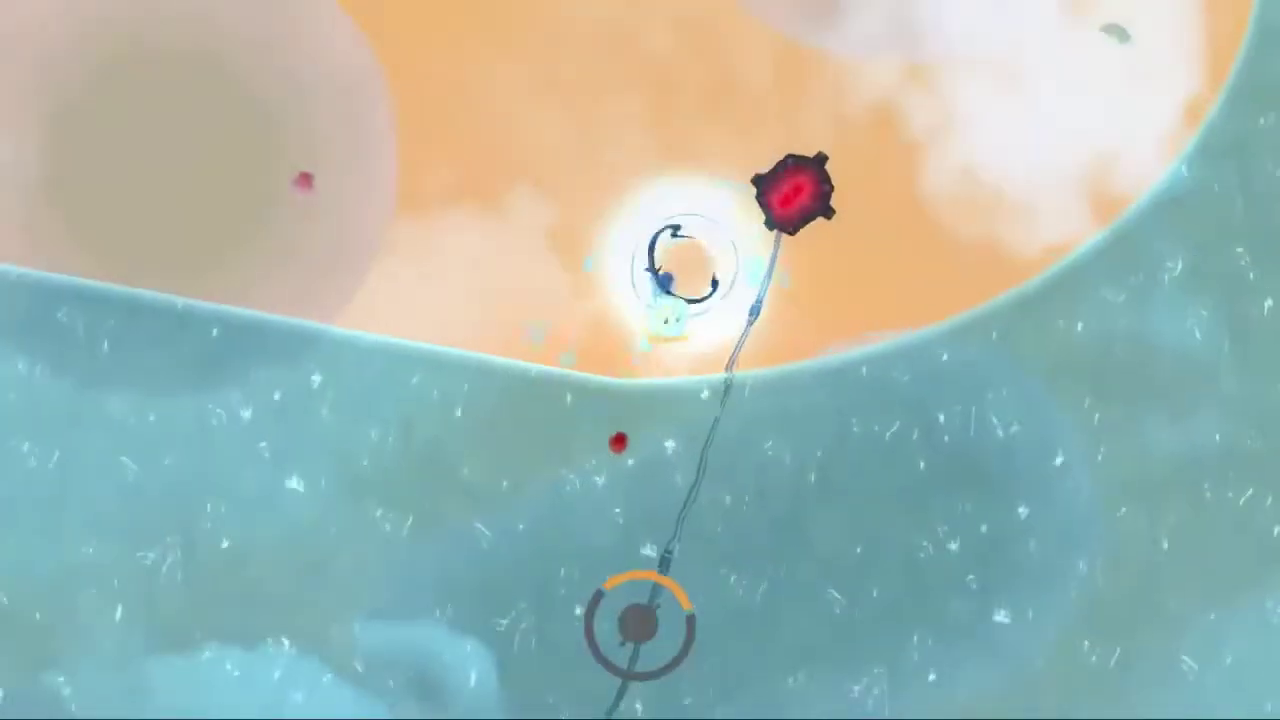
key("Right")
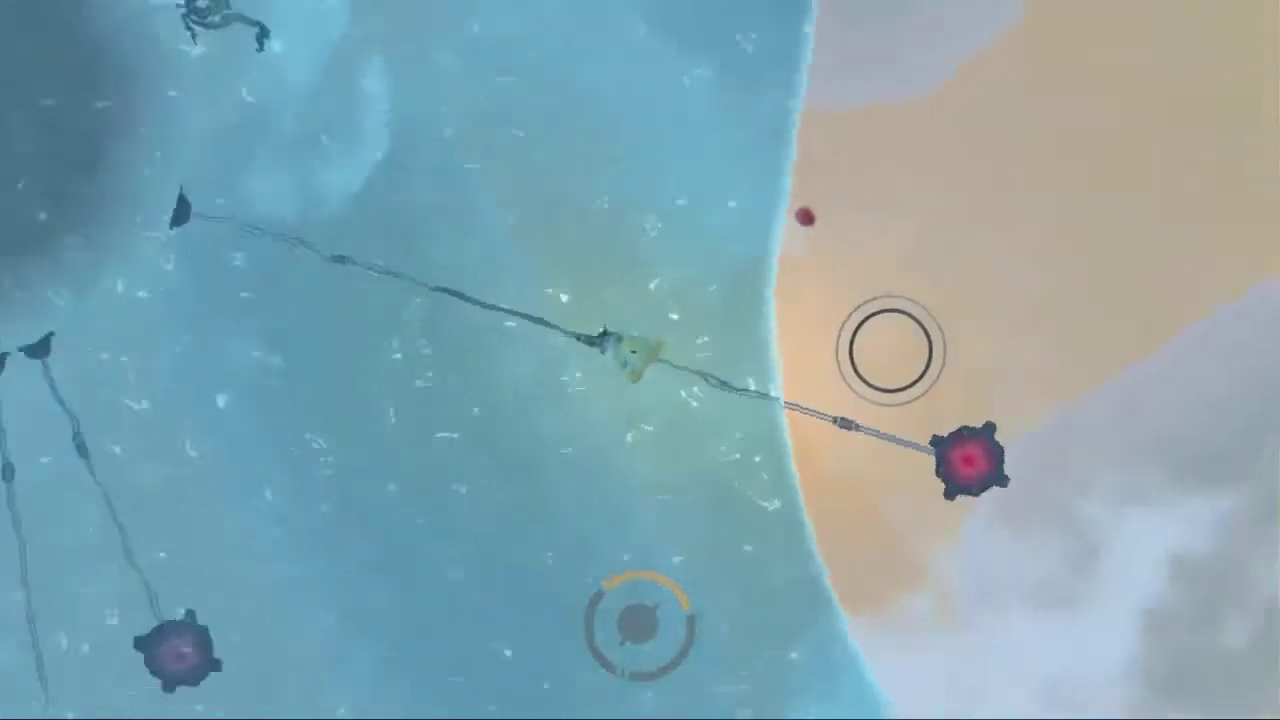
key("Right")
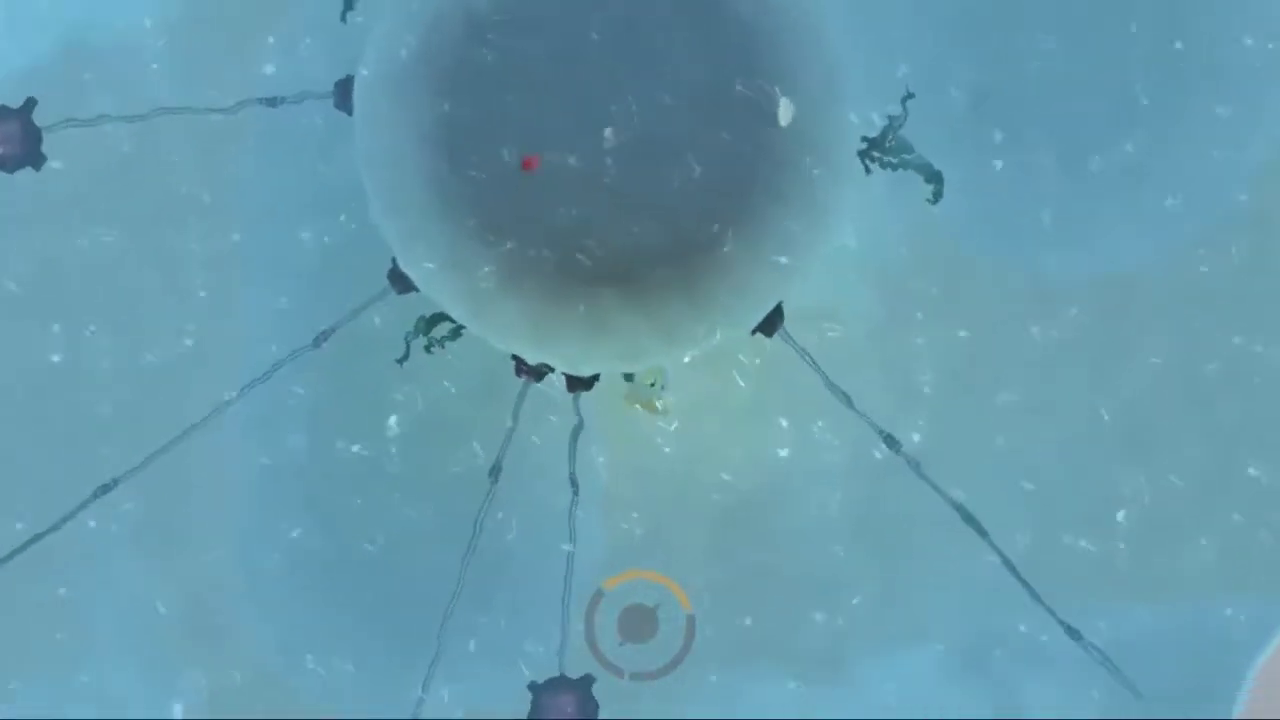
key("Right")
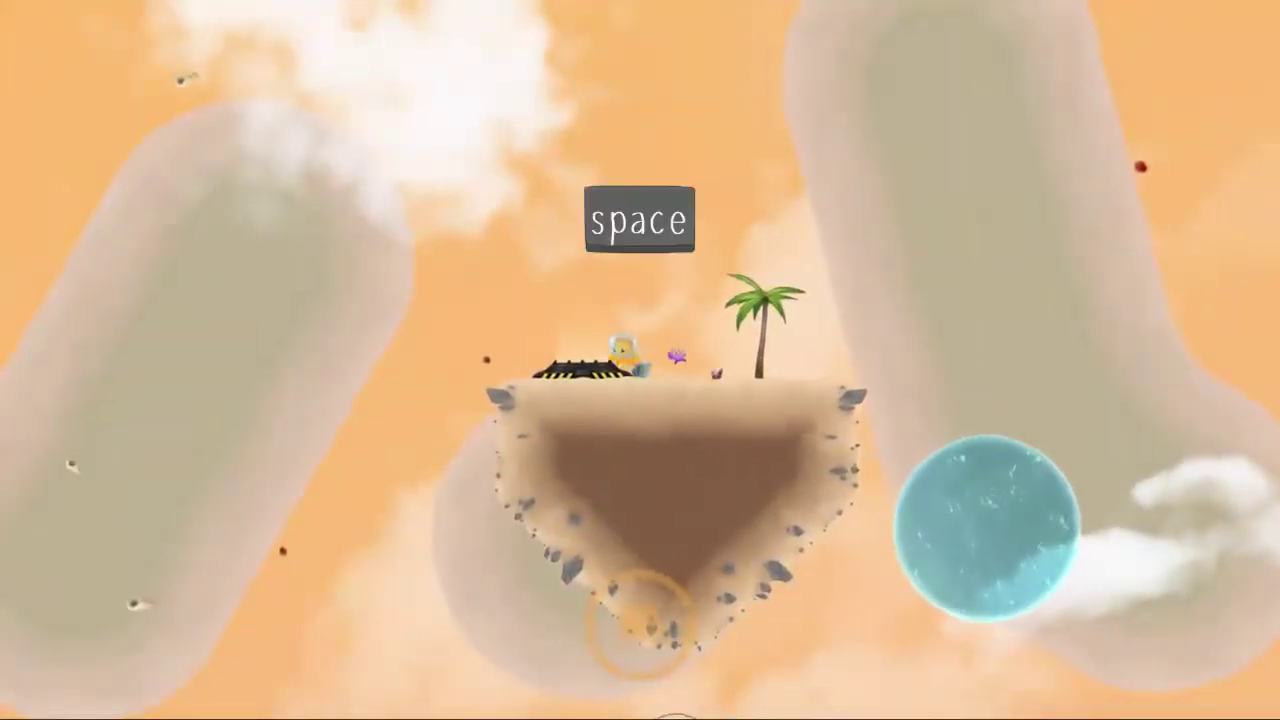
Fire the striped launch pad on the palm-tree island with Space.
key("space")
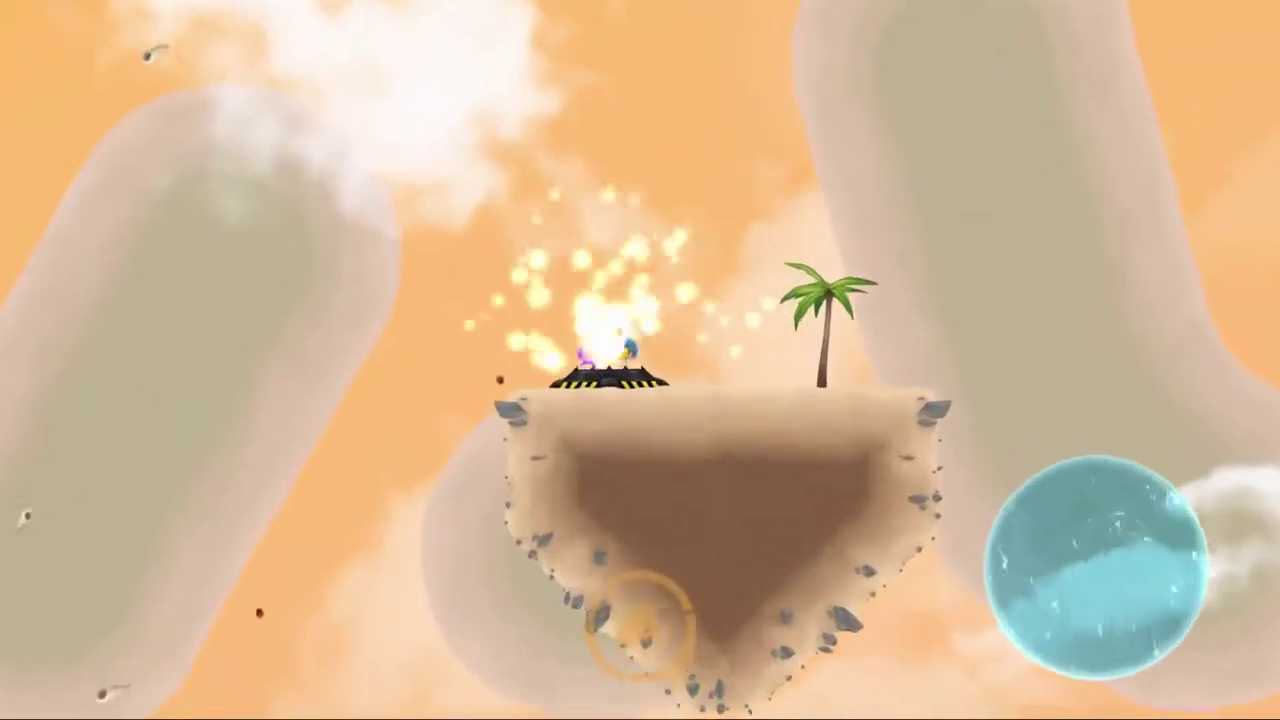